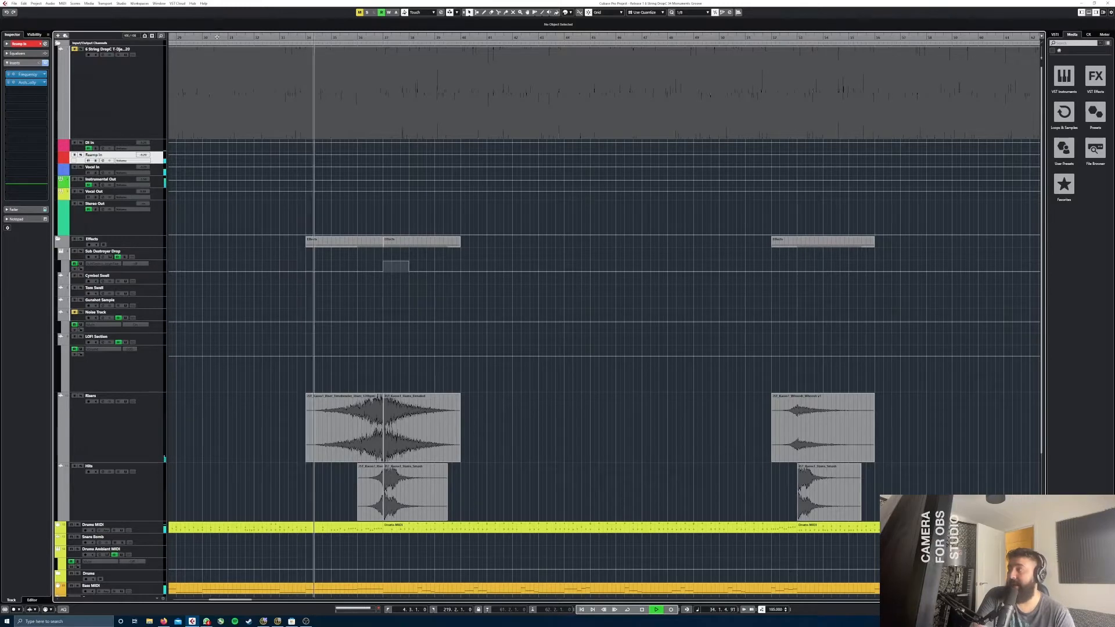
- Restart playback from the left locator at bar 4 with the song's opening section in view
left_click_drag(218, 36, 144, 27)
key("KP_1")
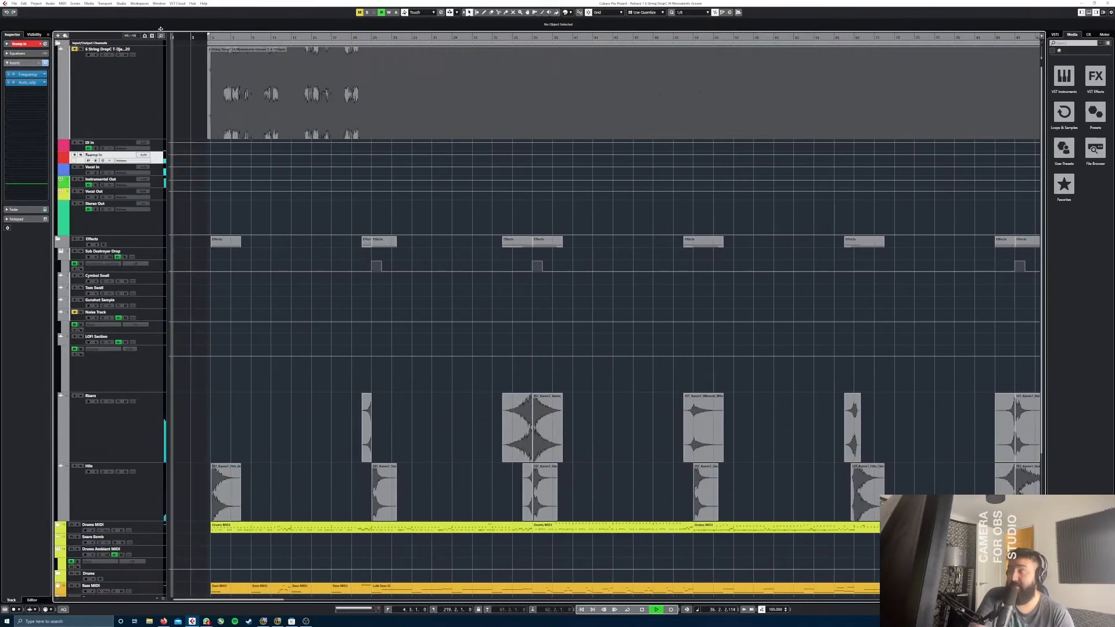
key("h")
left_click(81, 50)
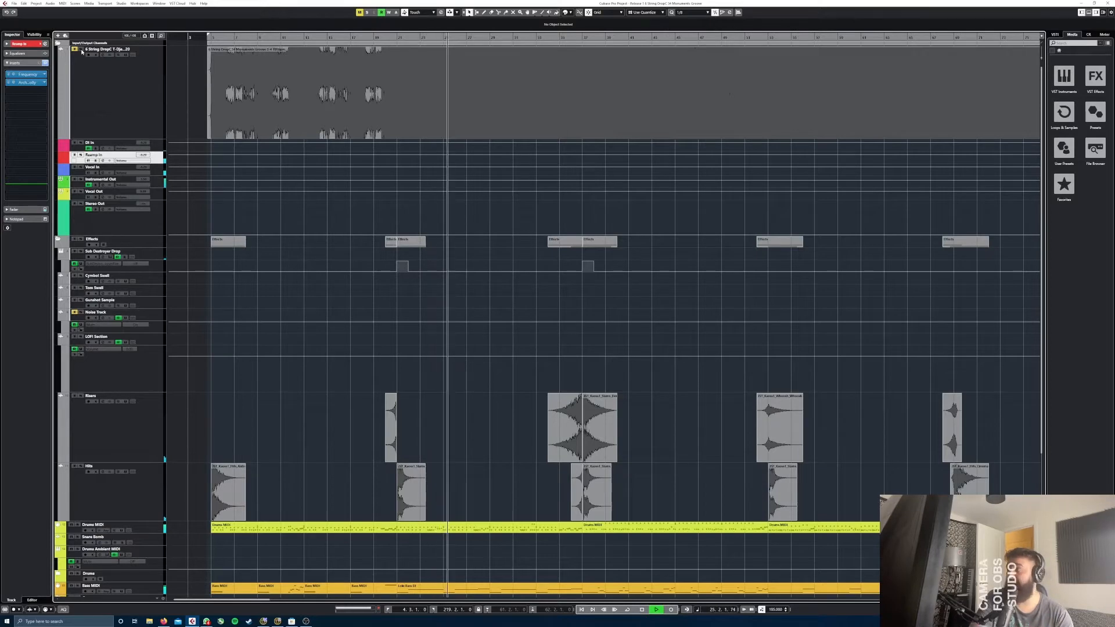
- Open the Neural DSP amp simulator inserted on the Reamp In channel to show its amp settings
left_click(99, 142)
left_click(99, 156)
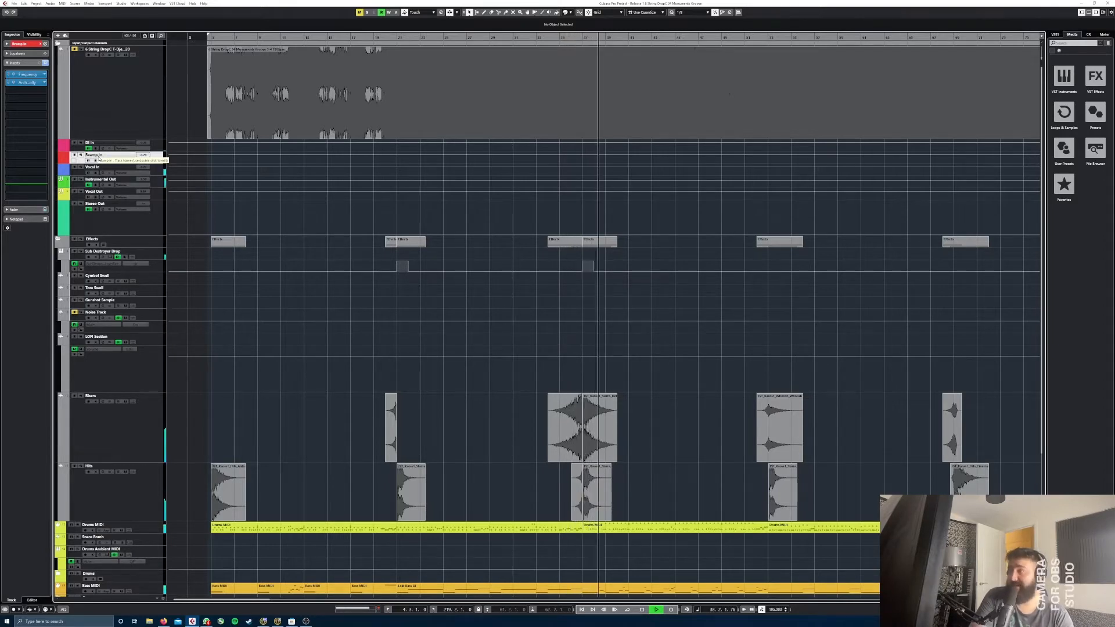
left_click(13, 83)
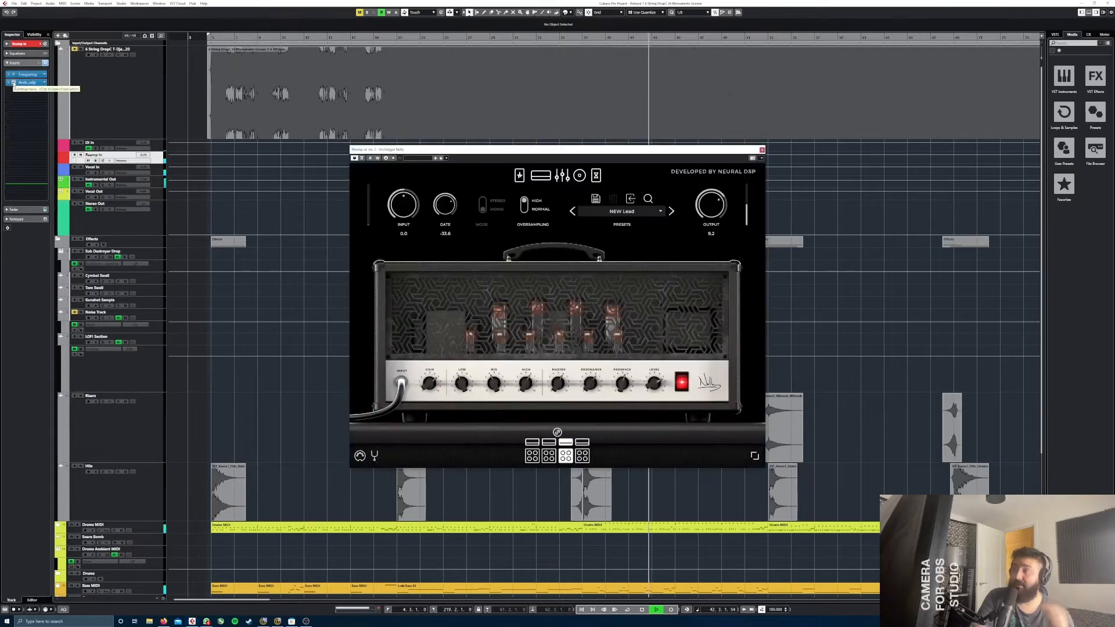
left_click_drag(400, 150, 405, 145)
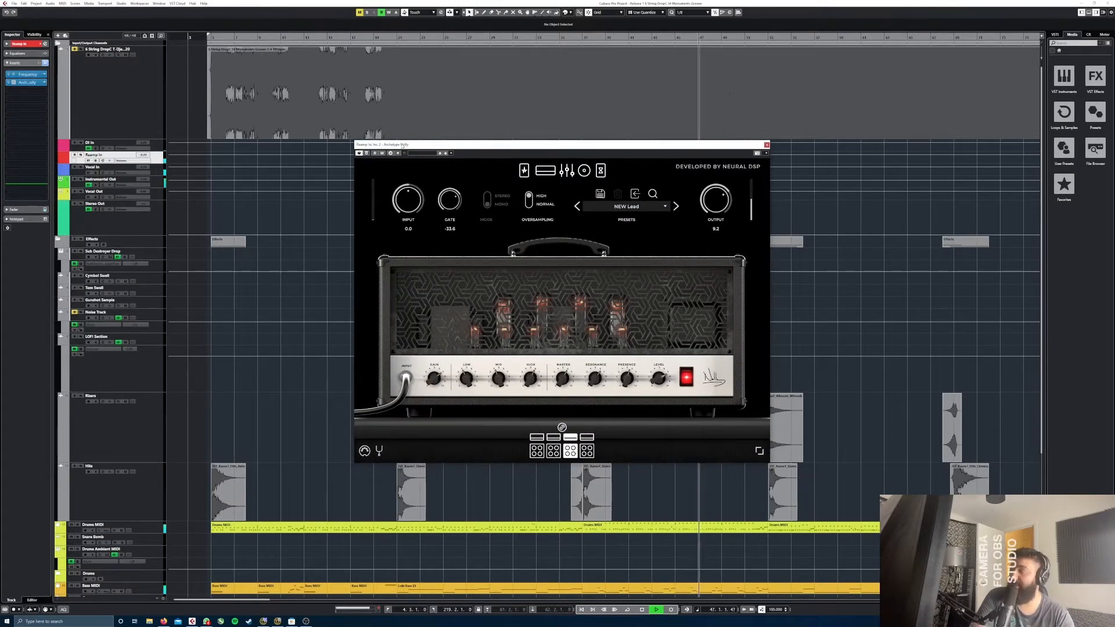
- Expand the R Lead Guitars - AN folder to show its DI and reamp tracks, and close the amp simulator window
scroll(223, 353, "down", 4)
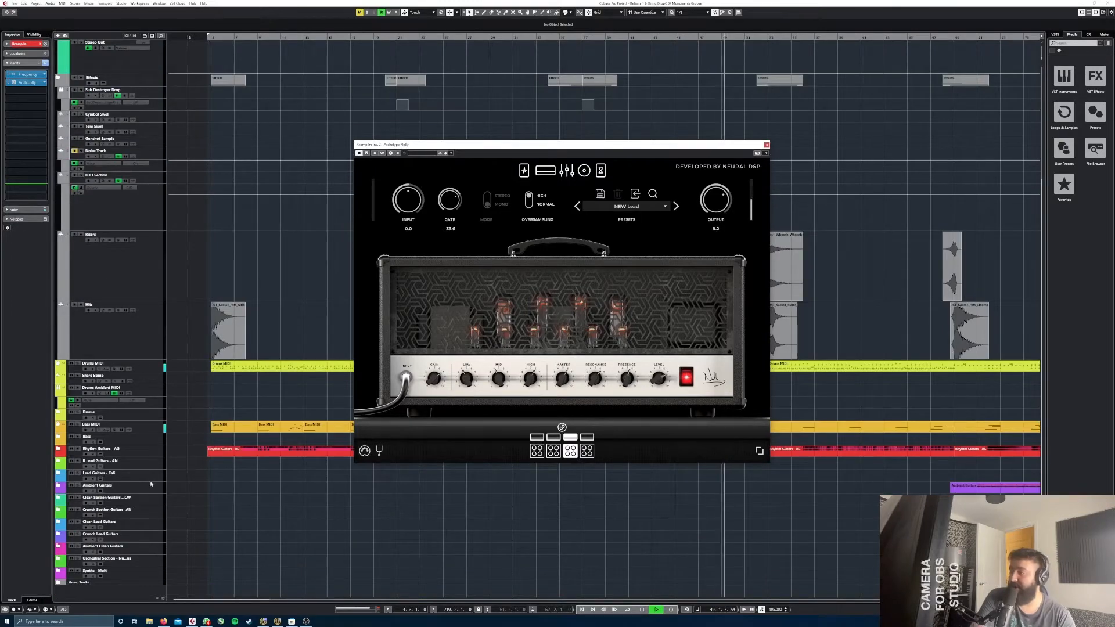
left_click(57, 462)
scroll(685, 507, "down", 1)
scroll(378, 491, "right", 15)
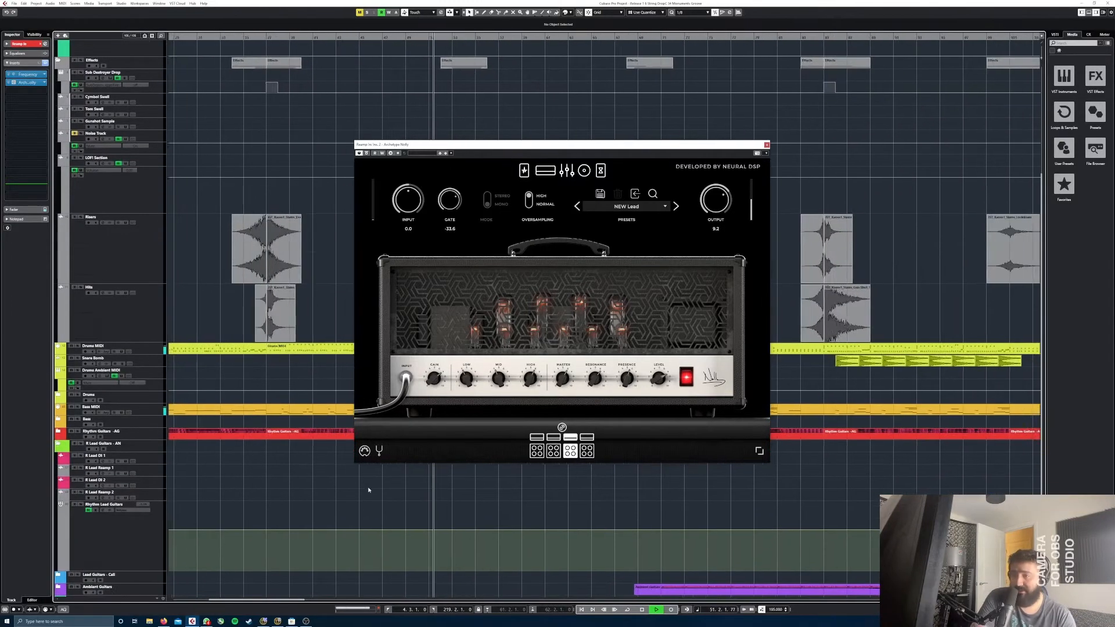
scroll(467, 495, "down", 1)
scroll(325, 467, "right", 10)
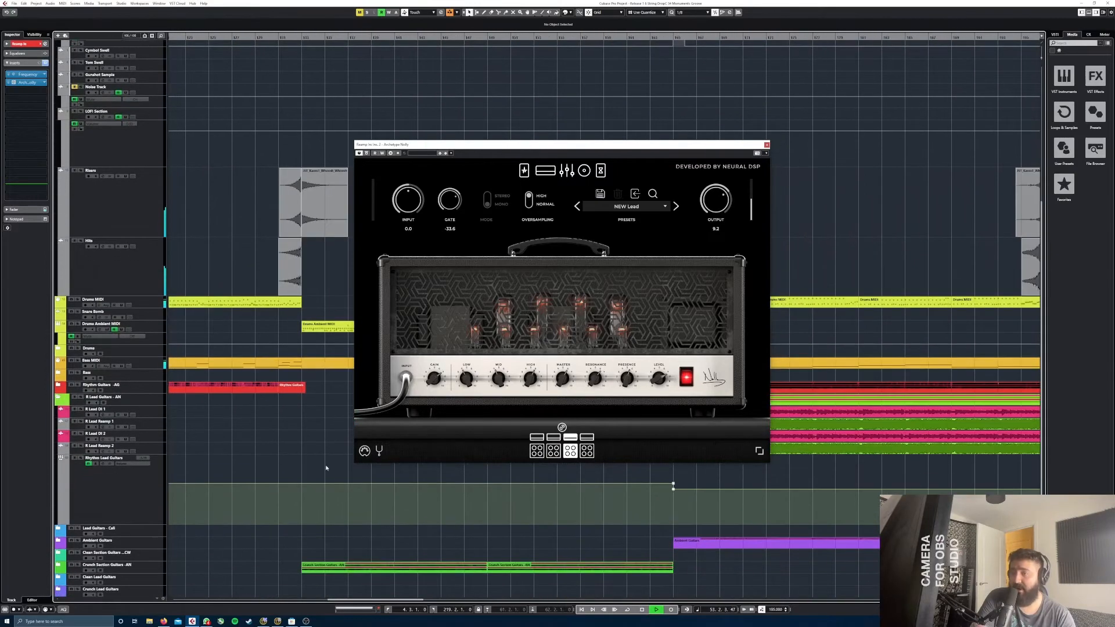
left_click(767, 145)
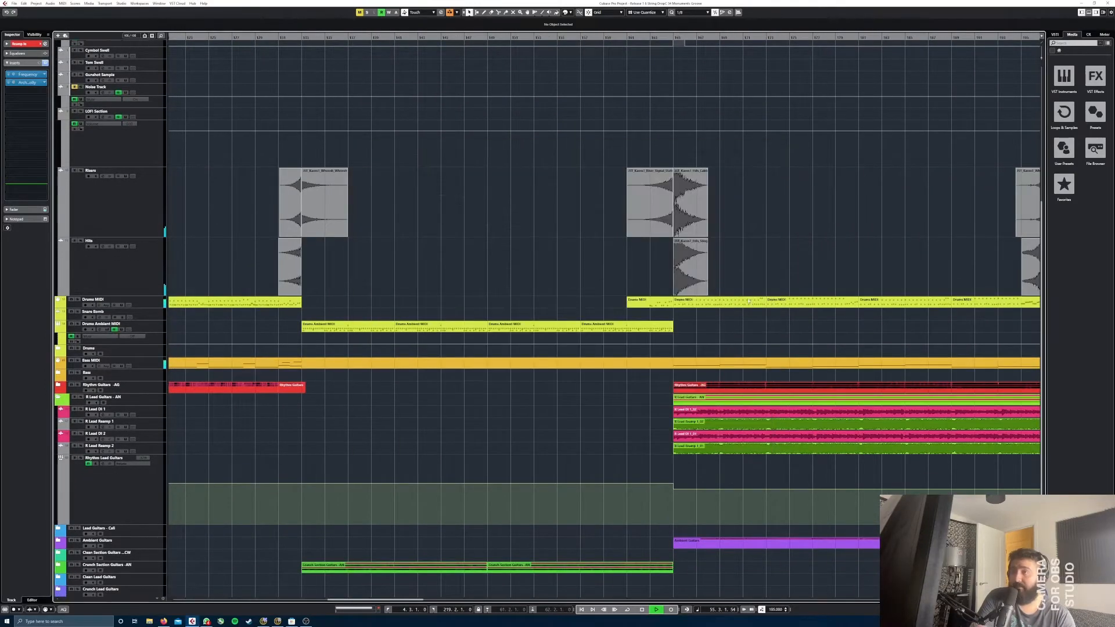
- Examine the R Lead DI and Reamp clips along the arrangement and select the R Lead Reamp 1 clip
scroll(692, 413, "left", 10)
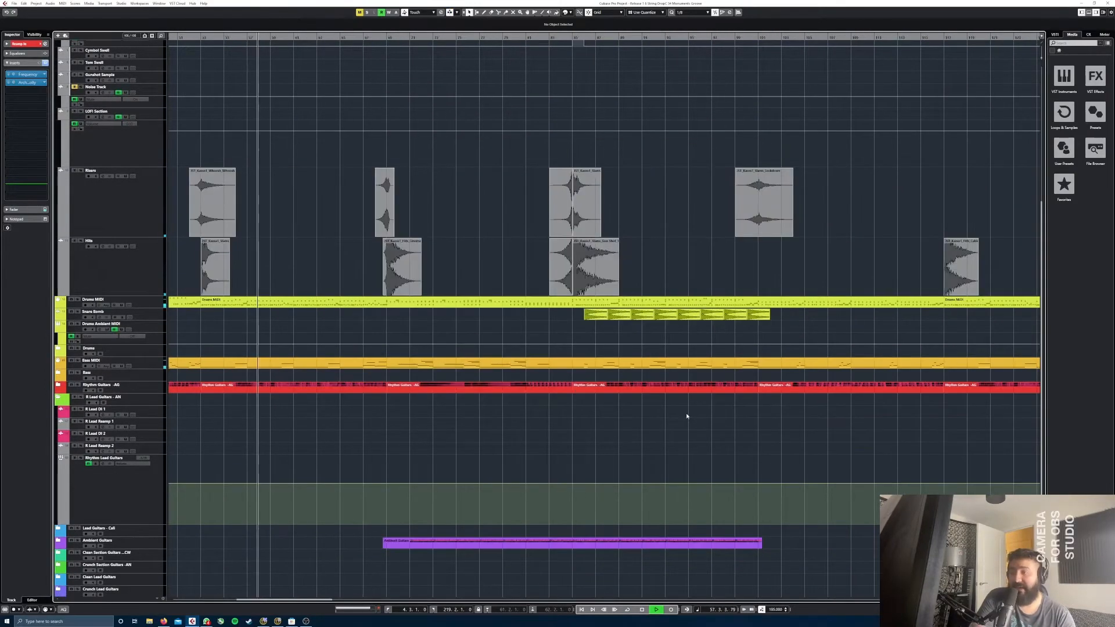
scroll(677, 416, "left", 8)
scroll(538, 418, "down", 1)
scroll(522, 413, "right", 10)
scroll(498, 408, "up", 1)
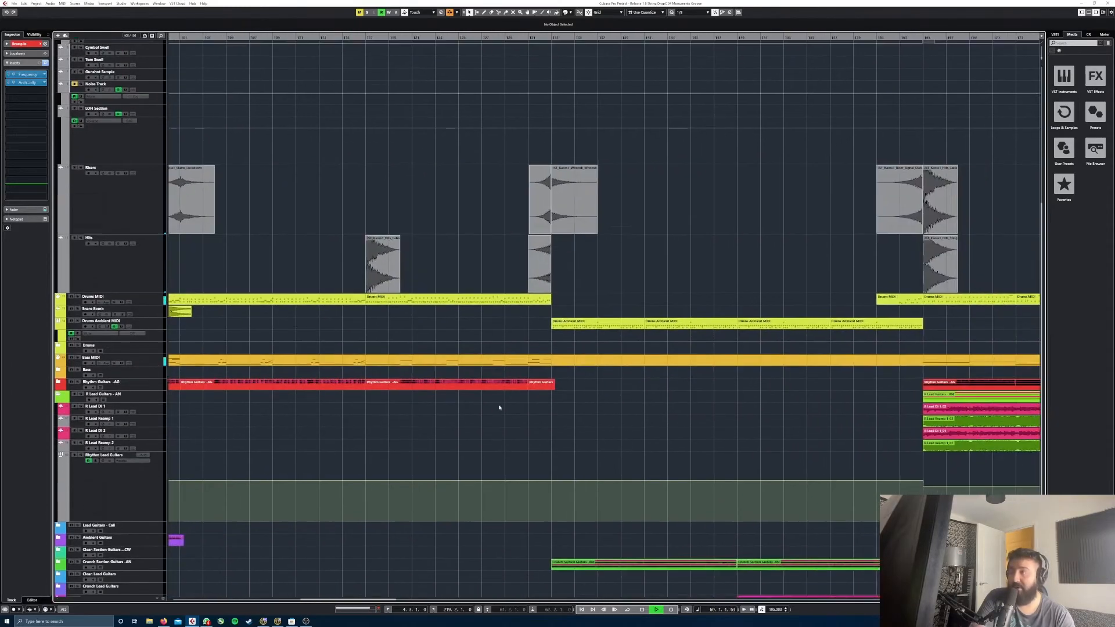
key("f")
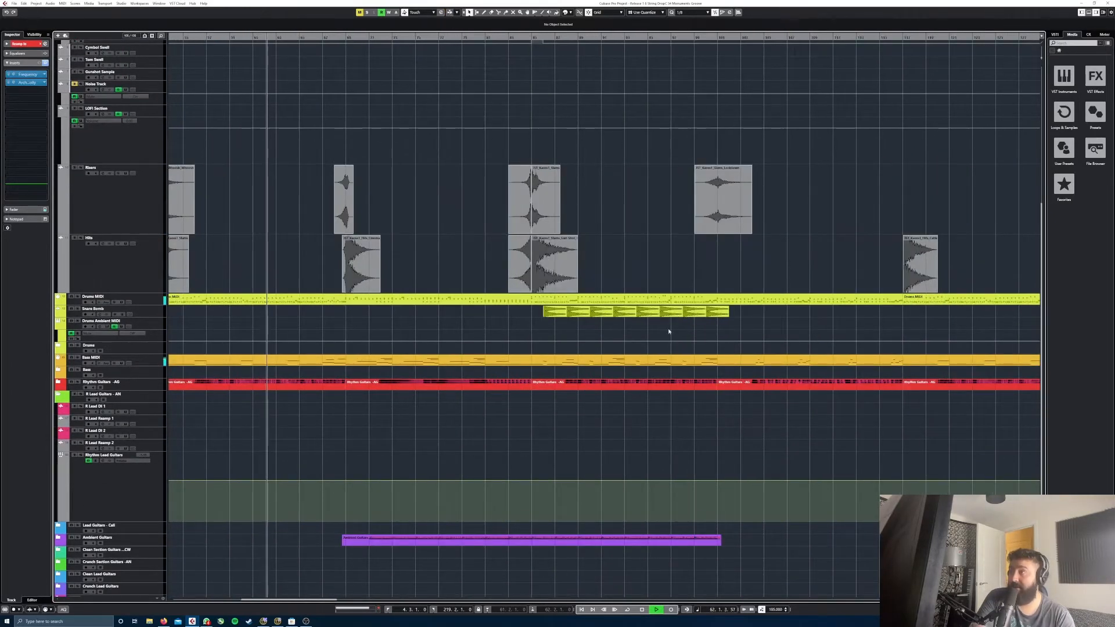
left_click_drag(730, 340, 444, 285)
left_click_drag(802, 343, 392, 340)
left_click(503, 335)
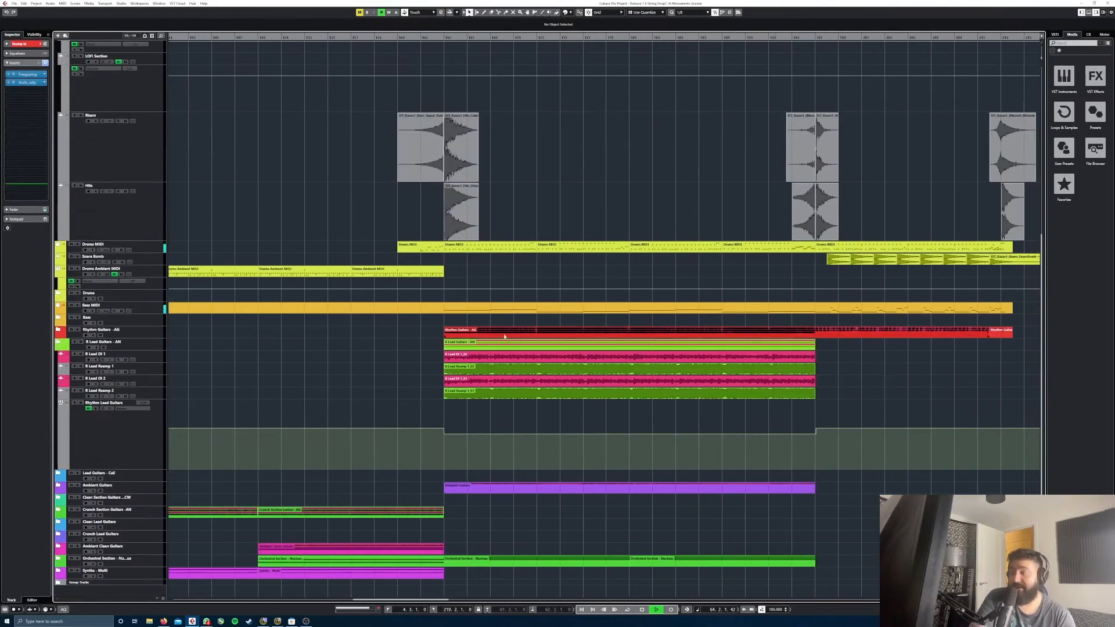
left_click(519, 358)
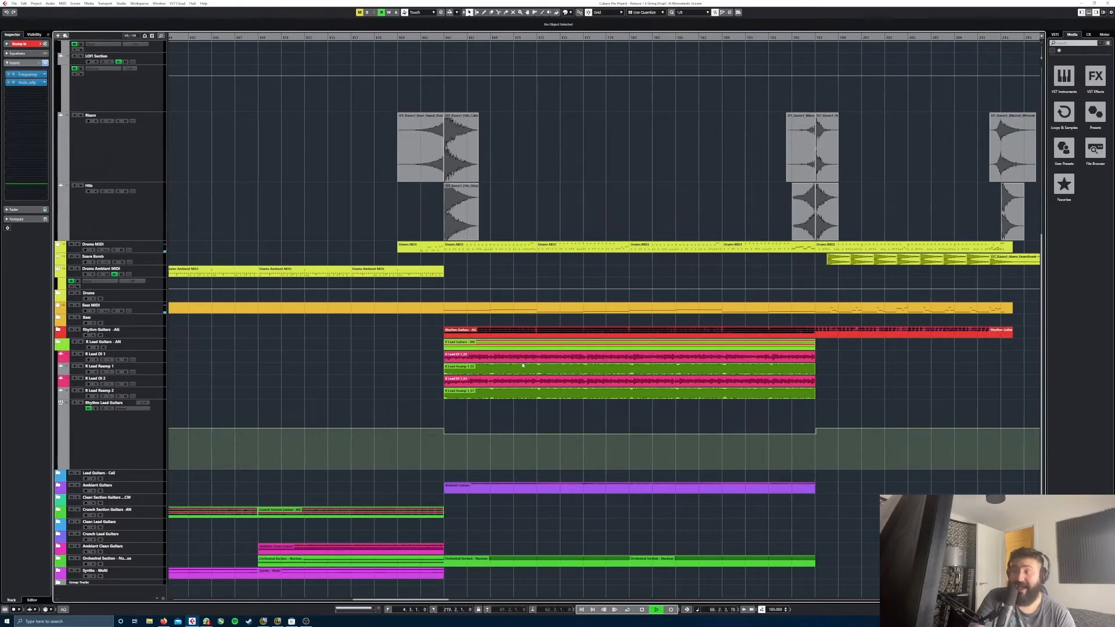
left_click(522, 365)
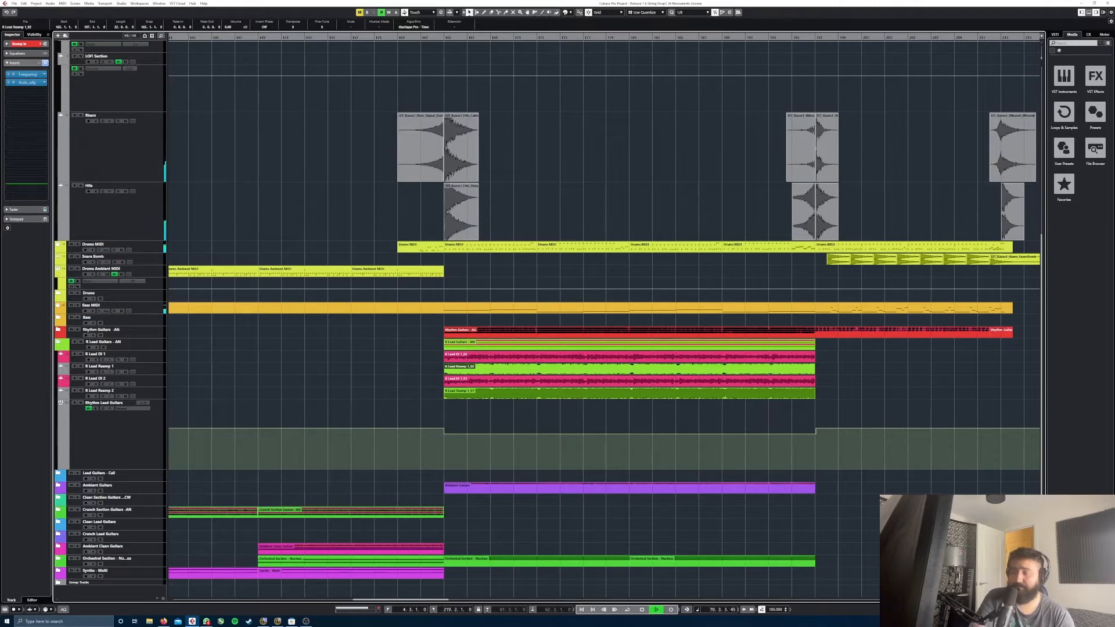
- Return to the start of the track list and collapse the Input/Output Channels folder
left_click_drag(396, 599, 283, 598)
scroll(283, 296, "up", 5)
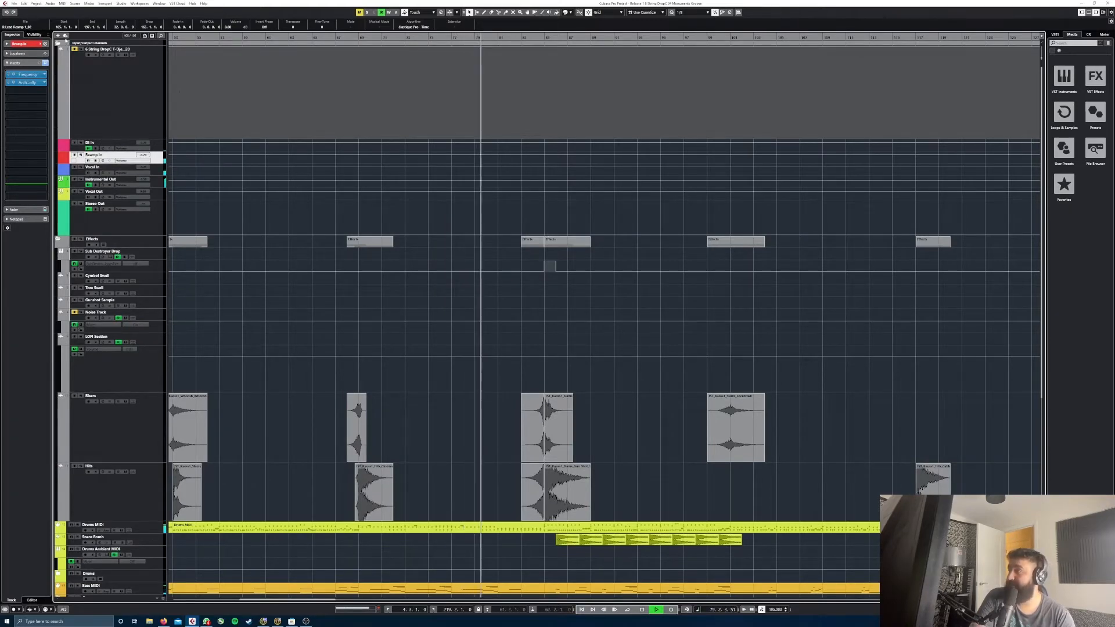
left_click(57, 45)
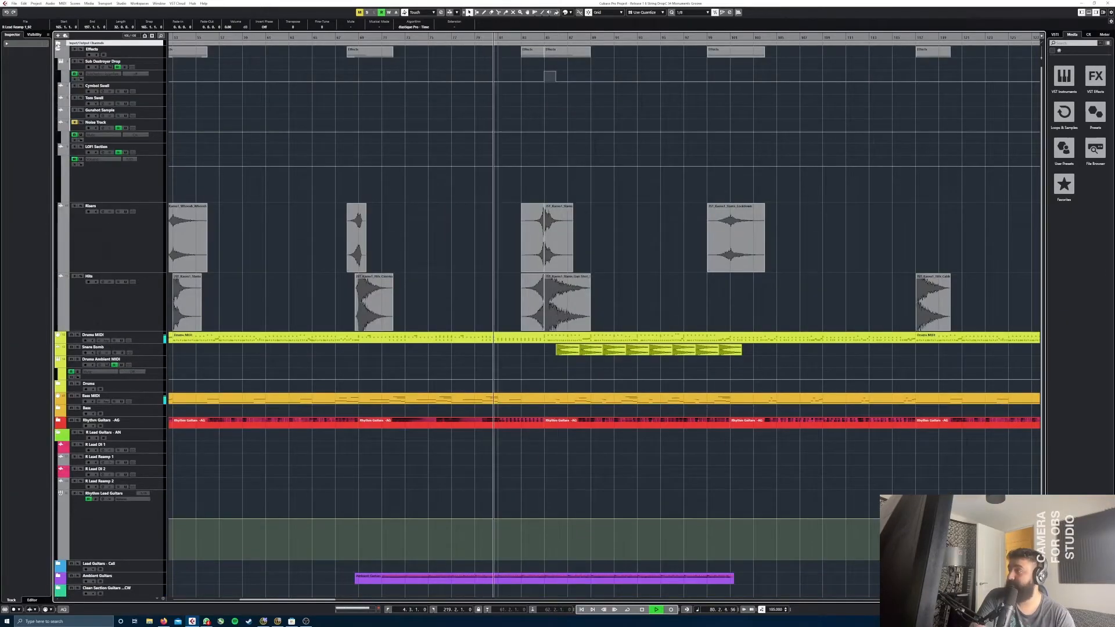
- Inspect the Sub Destroyer instrument on the Sub Destroyer Drop track and close its window
left_click(151, 64)
left_click(110, 67)
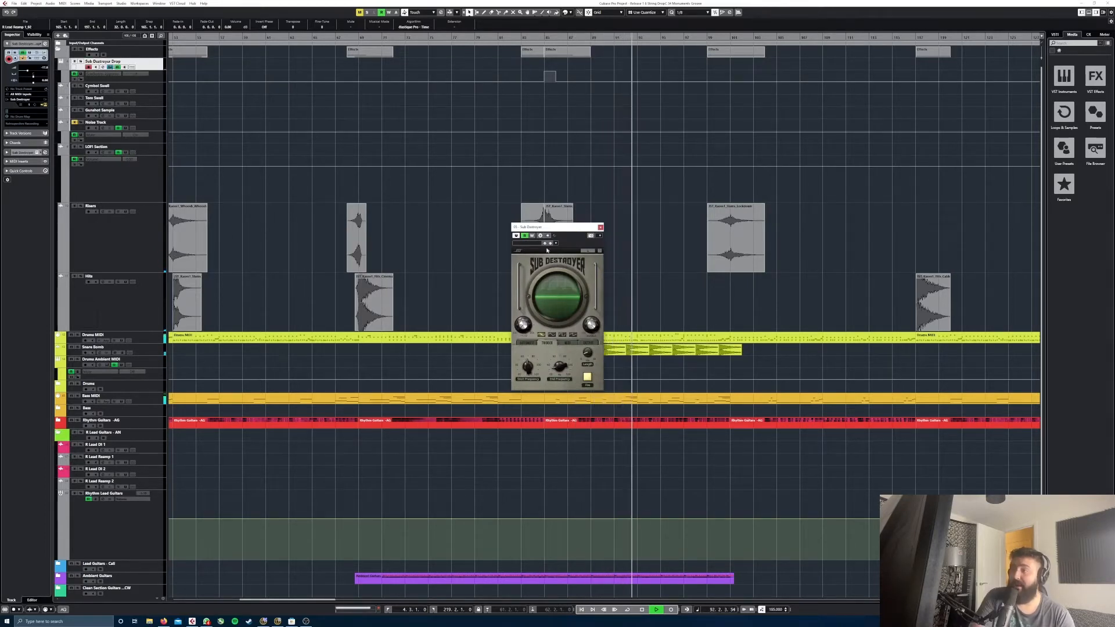
left_click(601, 226)
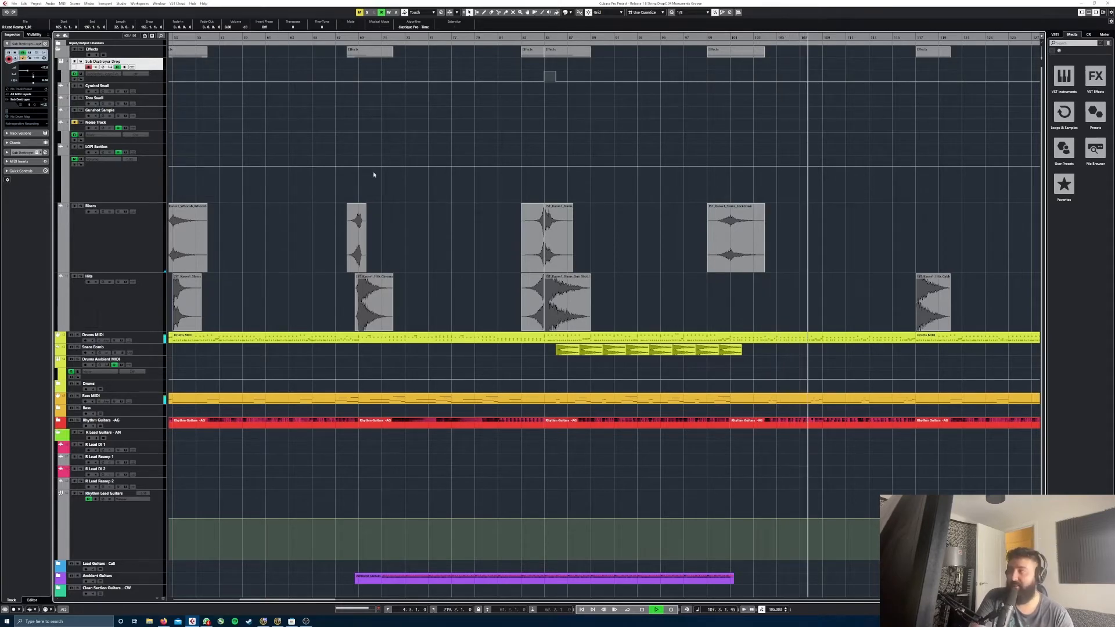
- Solo the Effects folder to audition its risers, hits and sub drop at several transitions, unsolo it and collapse the folder
left_click_drag(175, 38, 257, 53)
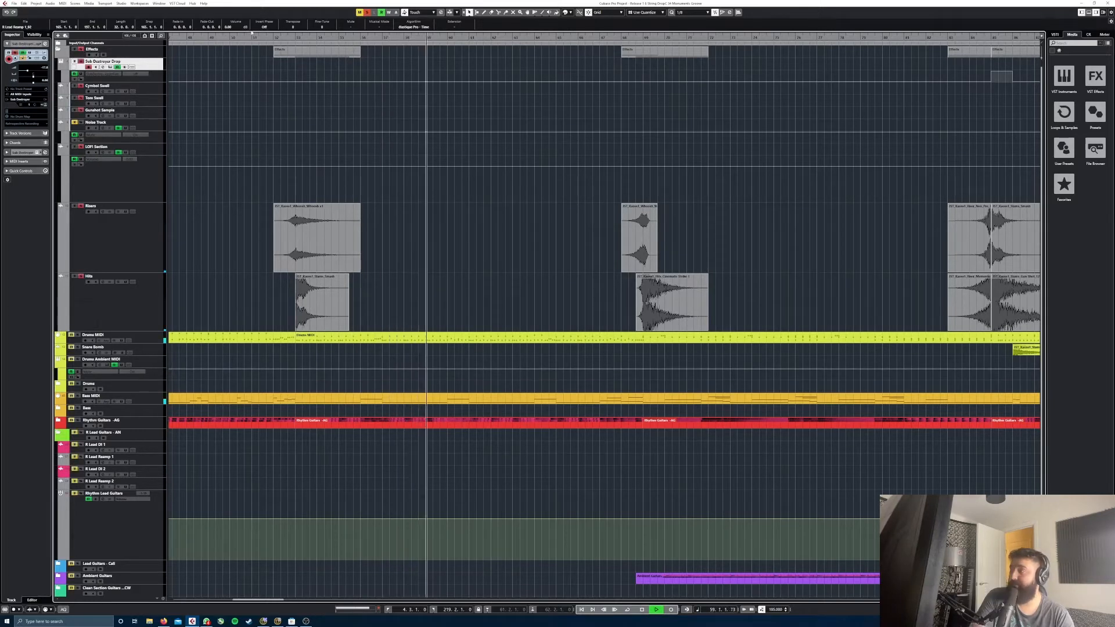
left_click(254, 36)
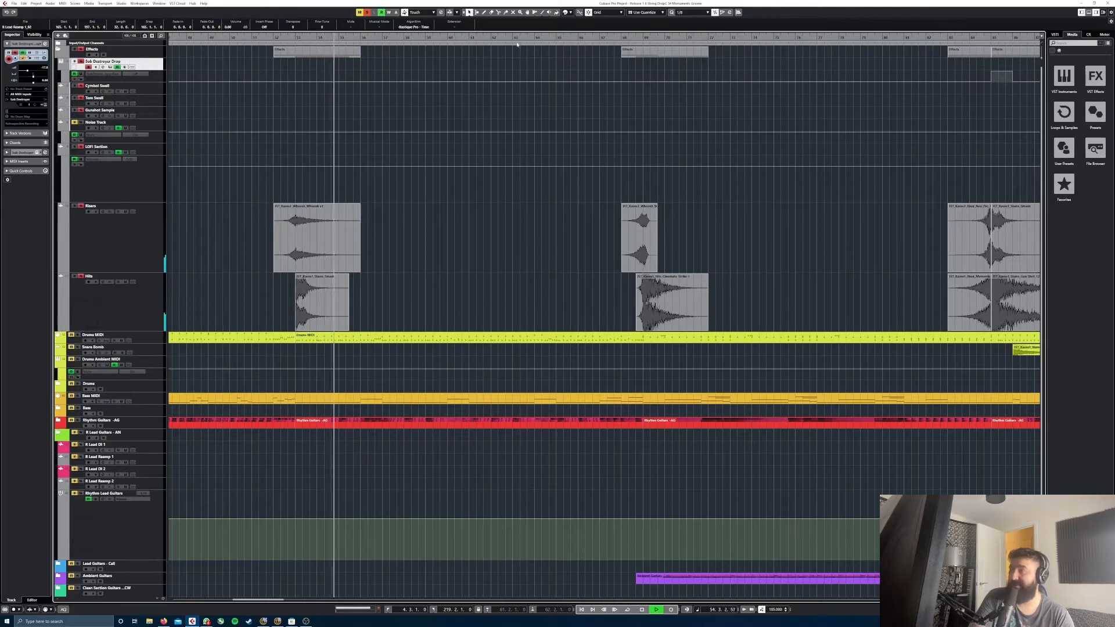
left_click(610, 38)
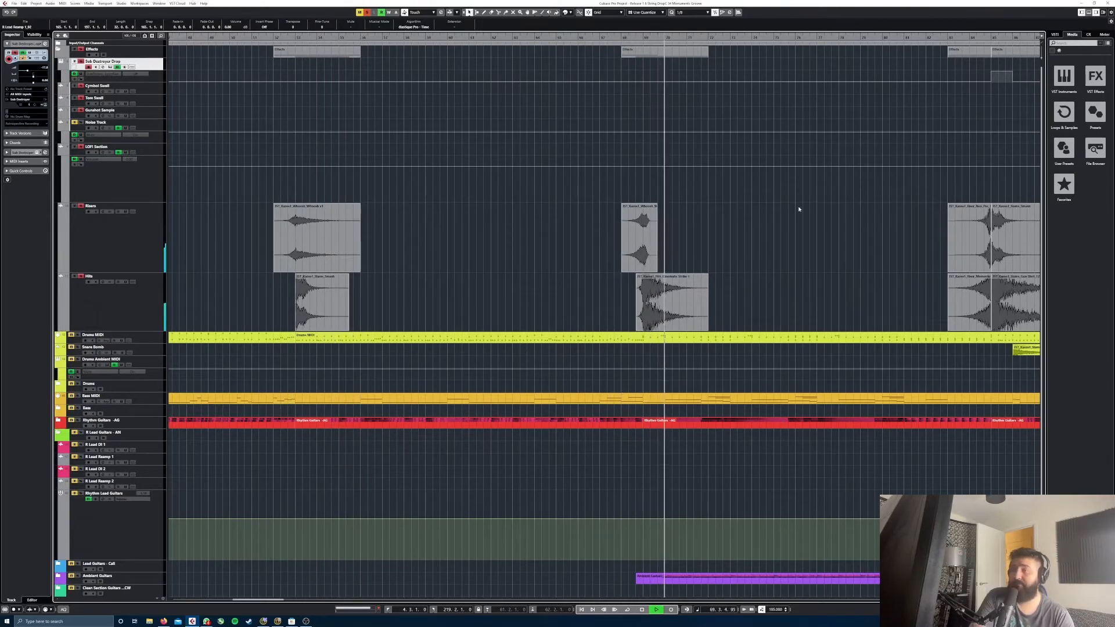
scroll(801, 261, "right", 5)
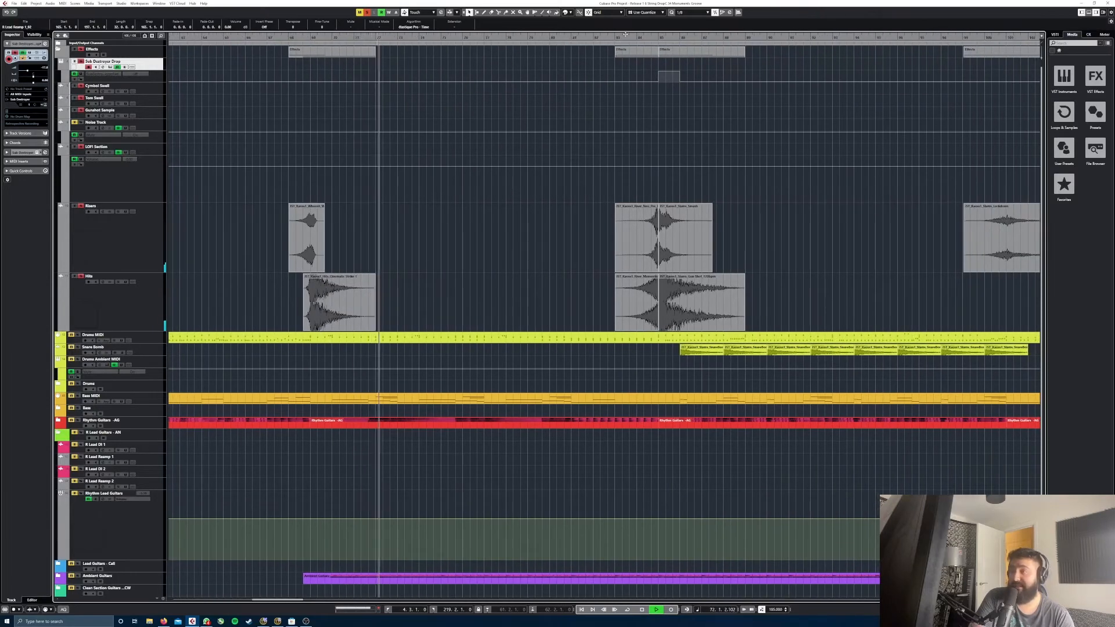
left_click(614, 37)
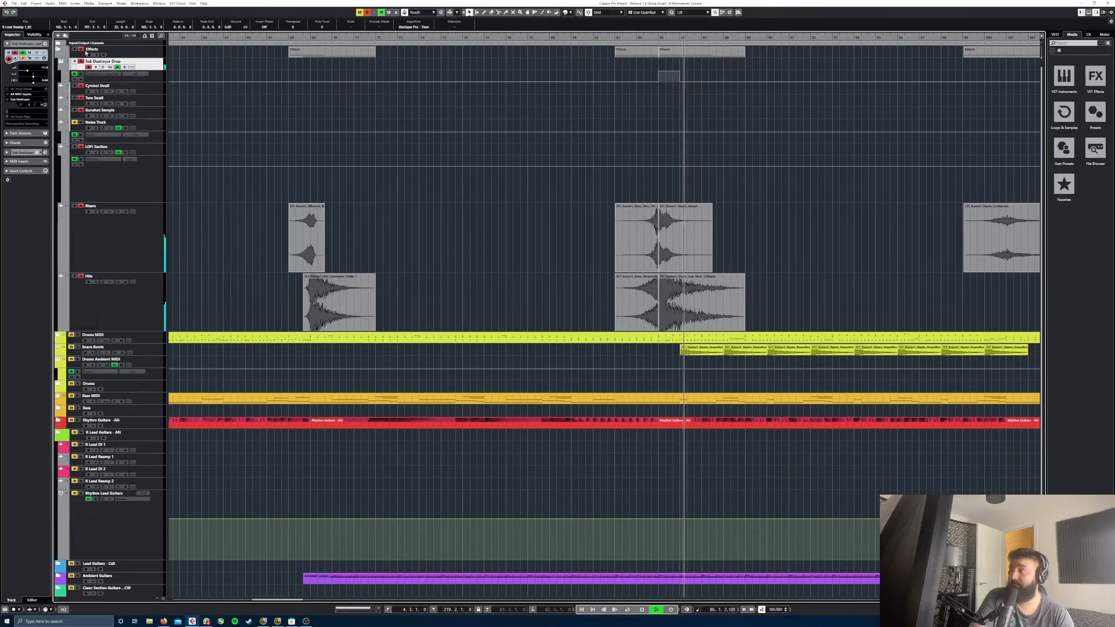
left_click_drag(611, 39, 547, 38)
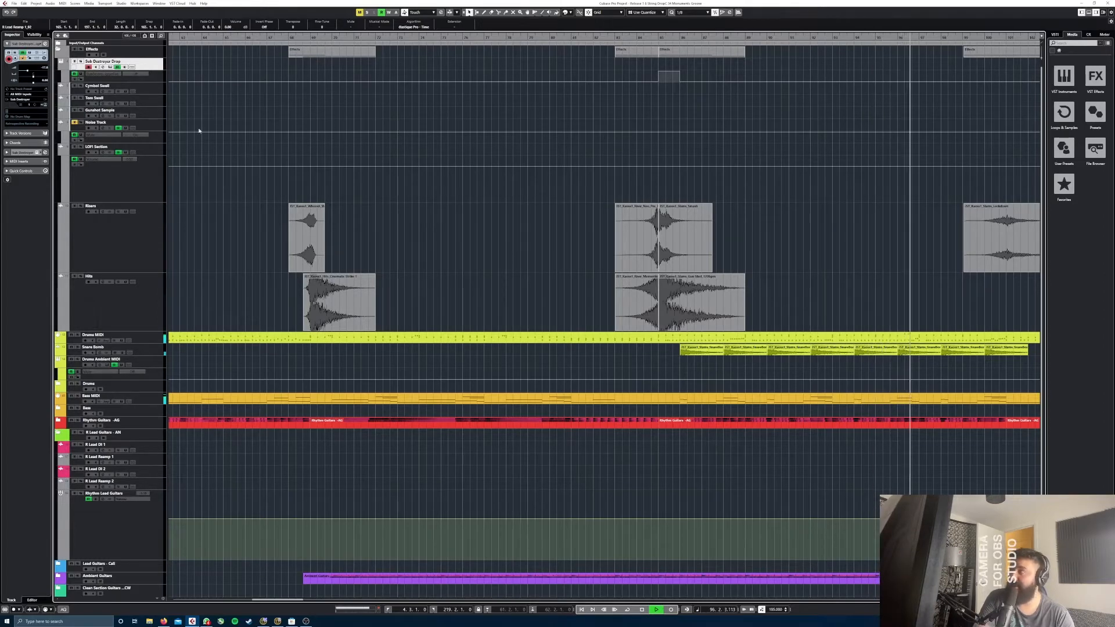
left_click(59, 50)
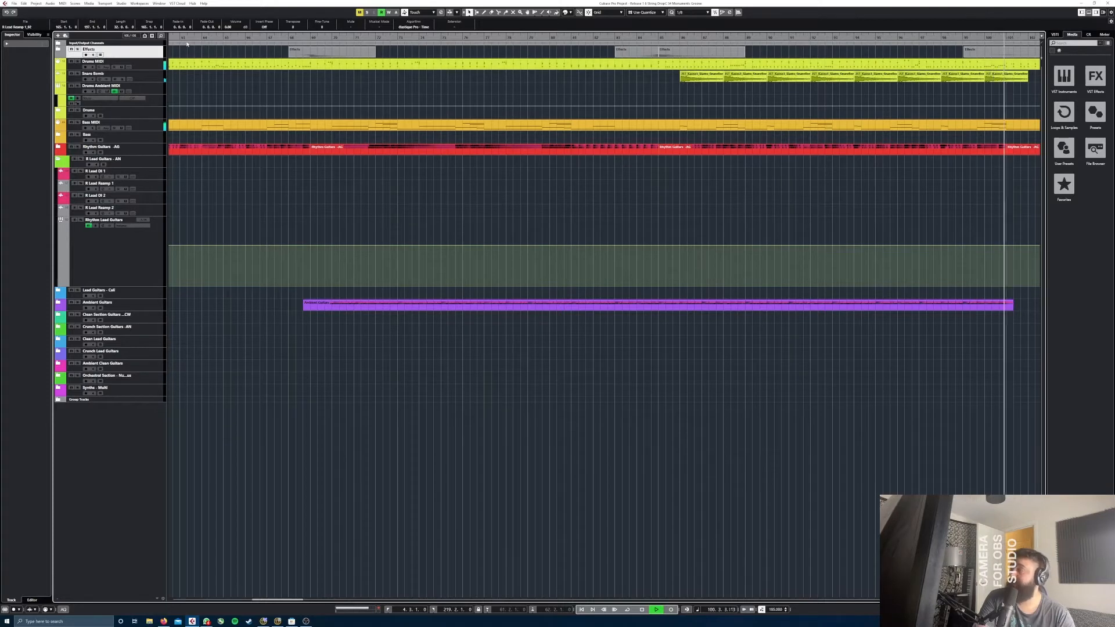
- Restart playback from an earlier bar, expand the Drums folder and open its Kontakt 01 instrument with the GGD Invasion kit
mouse_move(186, 37)
left_mouse_down()
mouse_move(166, 32)
mouse_move(191, 32)
mouse_move(174, 27)
left_mouse_up()
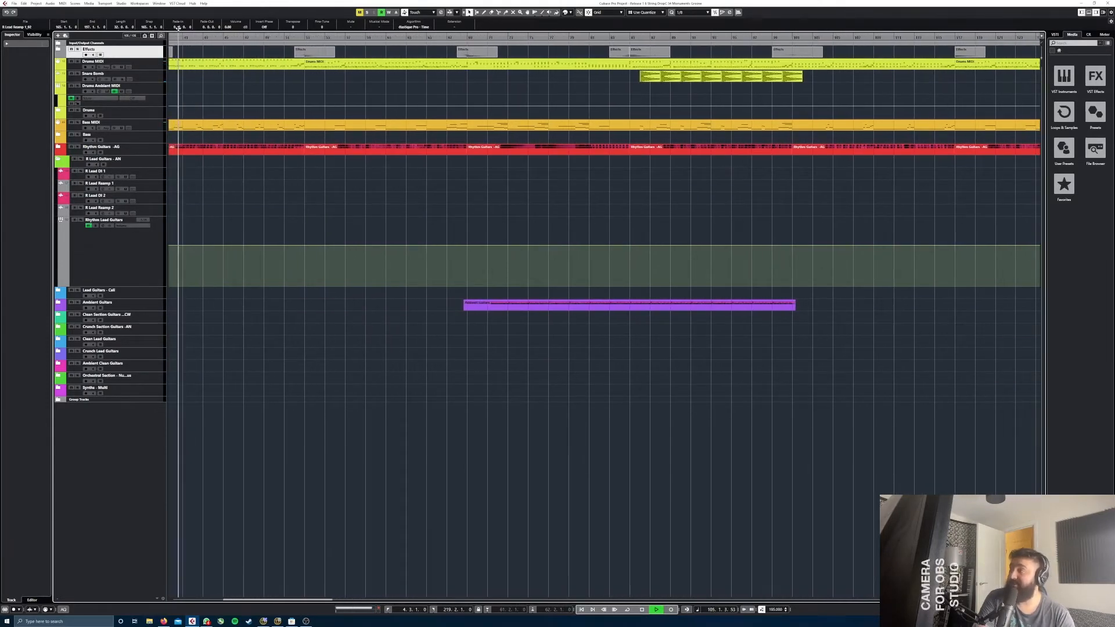
left_click(162, 65)
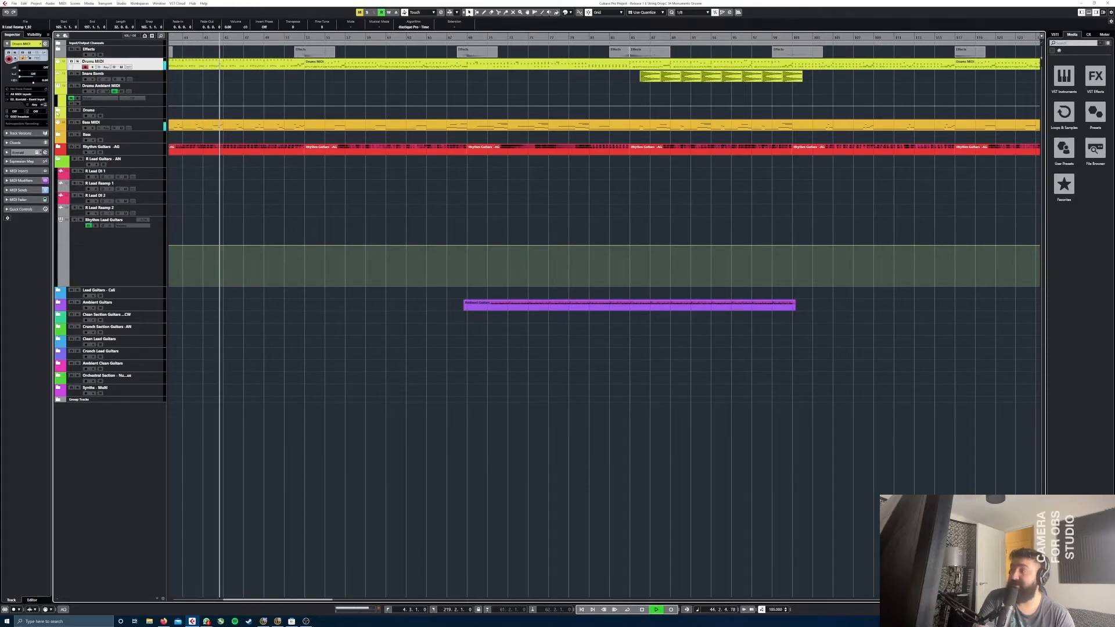
left_click(58, 113)
left_click(110, 127)
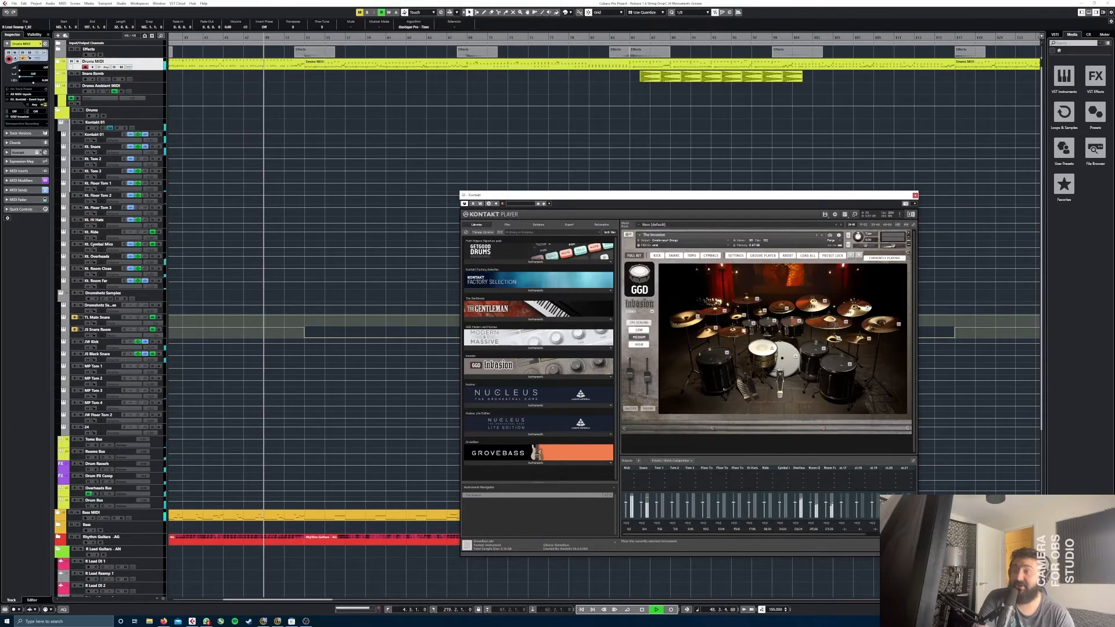
- View the sample pads of the Drumshotz Samples instrument and close both drum instrument windows
left_click(110, 298)
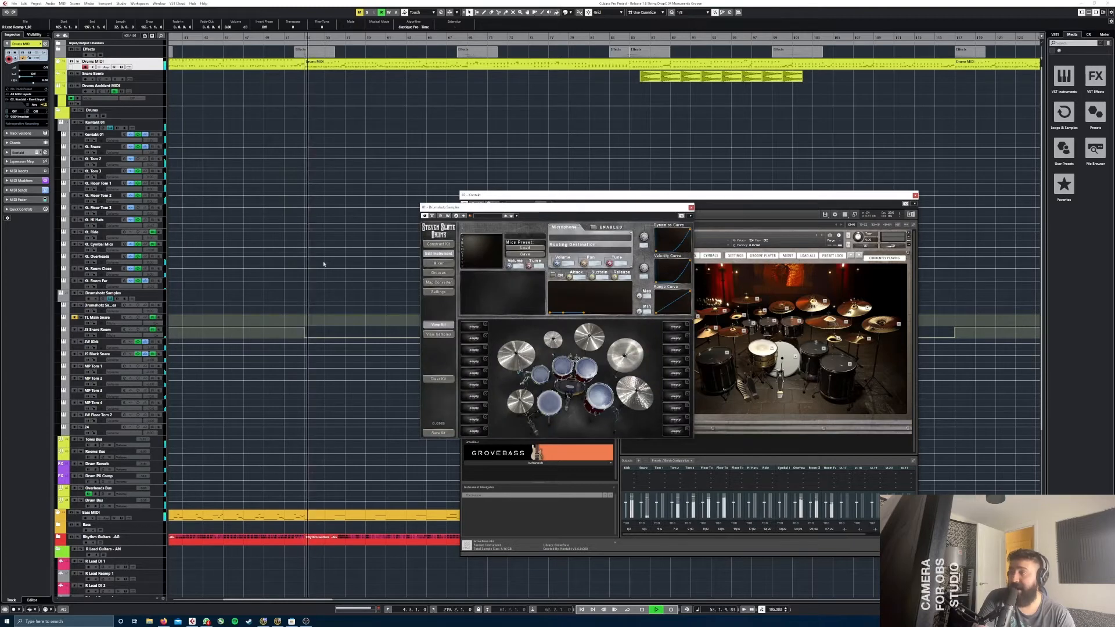
left_click(442, 337)
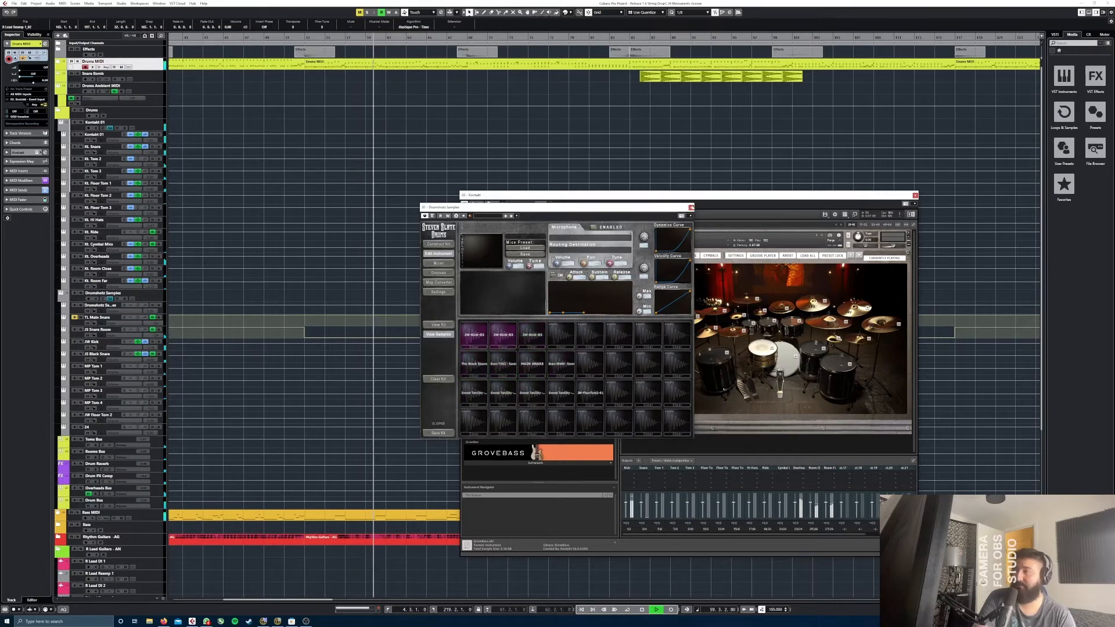
left_click(691, 207)
left_click(915, 195)
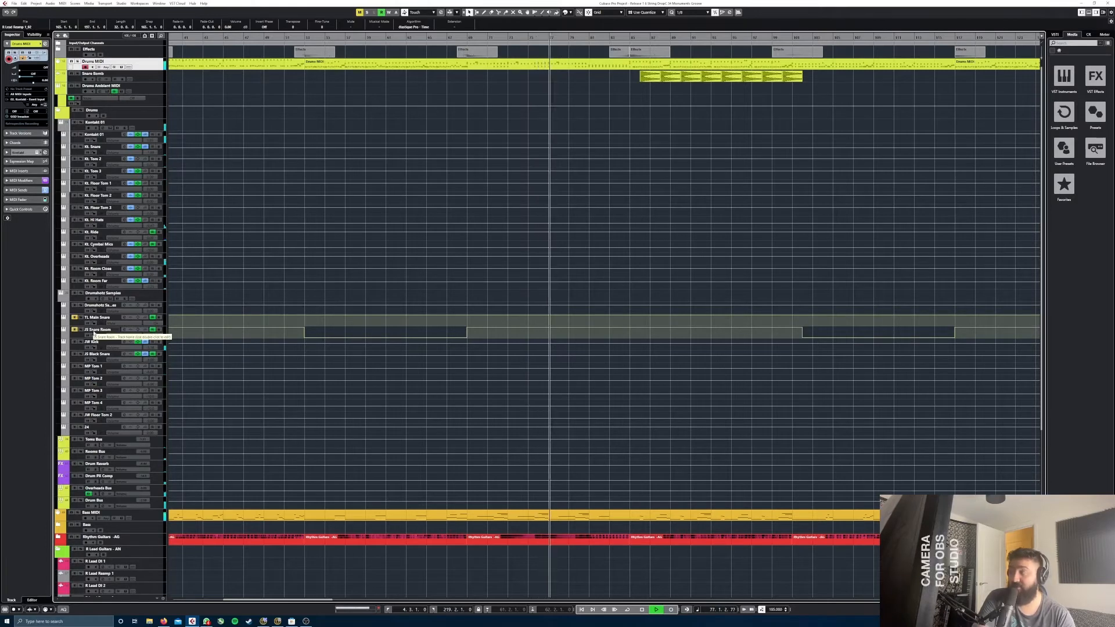
- Review the automation on the TL Main Snare and JS Snare Room tracks along the song, and collapse the Drums folder
scroll(713, 338, "right", 10)
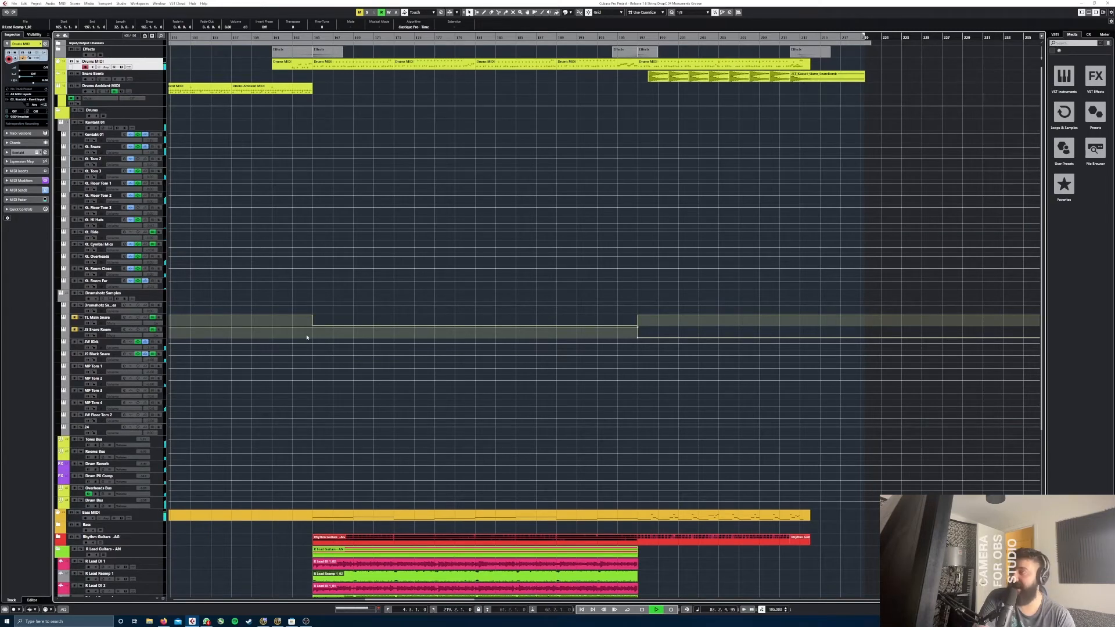
scroll(307, 337, "left", 10)
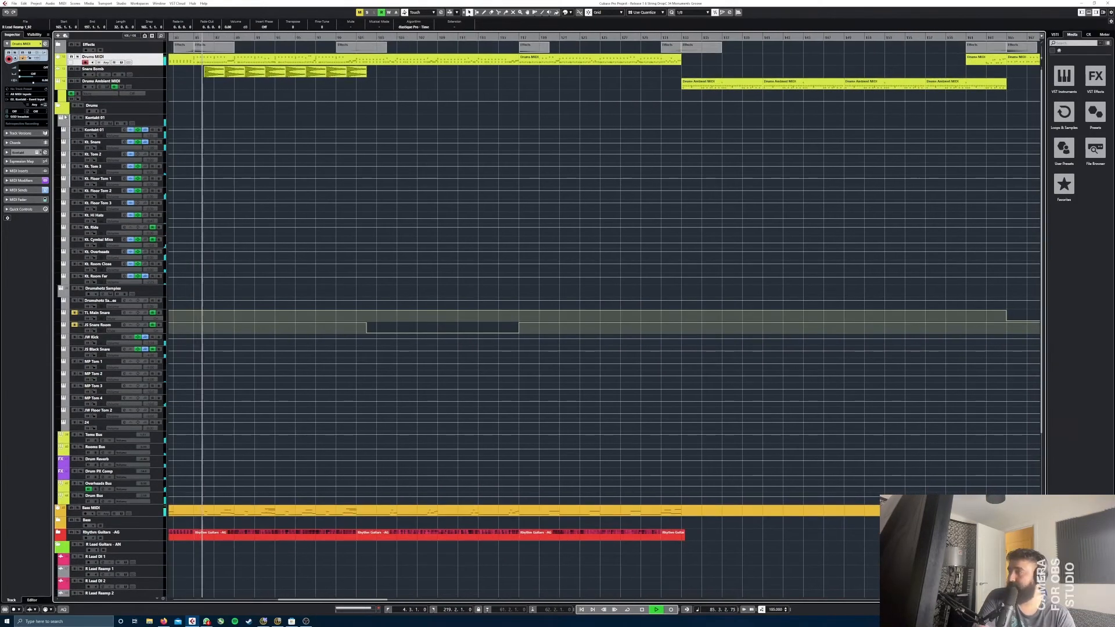
left_click(59, 105)
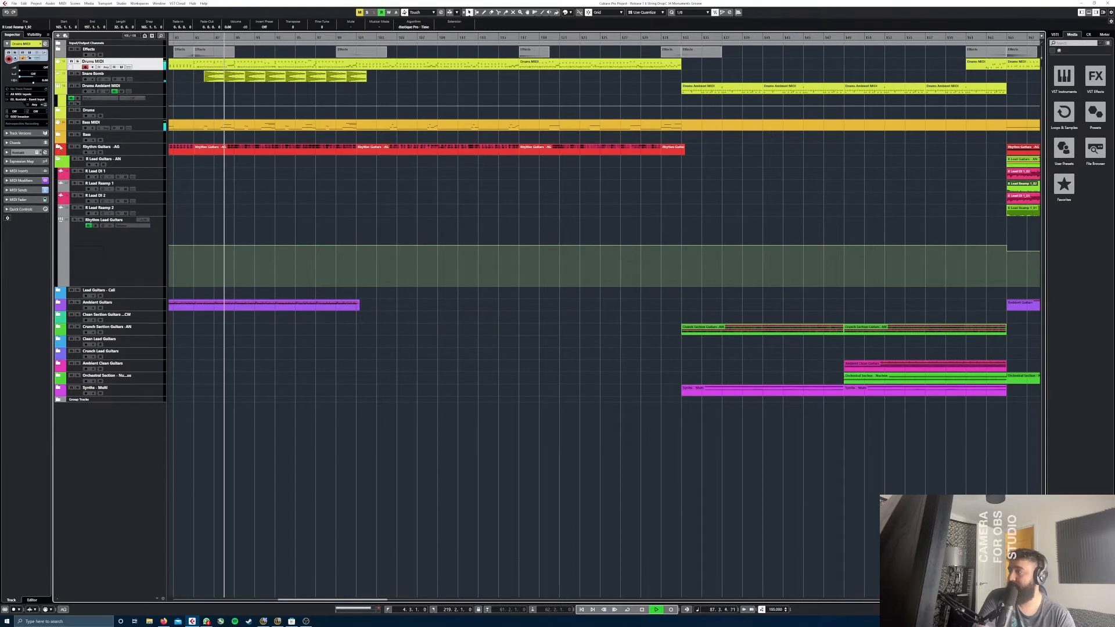
- Expand the Bass folder, view its Loki Bass 2 and Sub Destroyer instruments, and collapse the folder
left_click(58, 134)
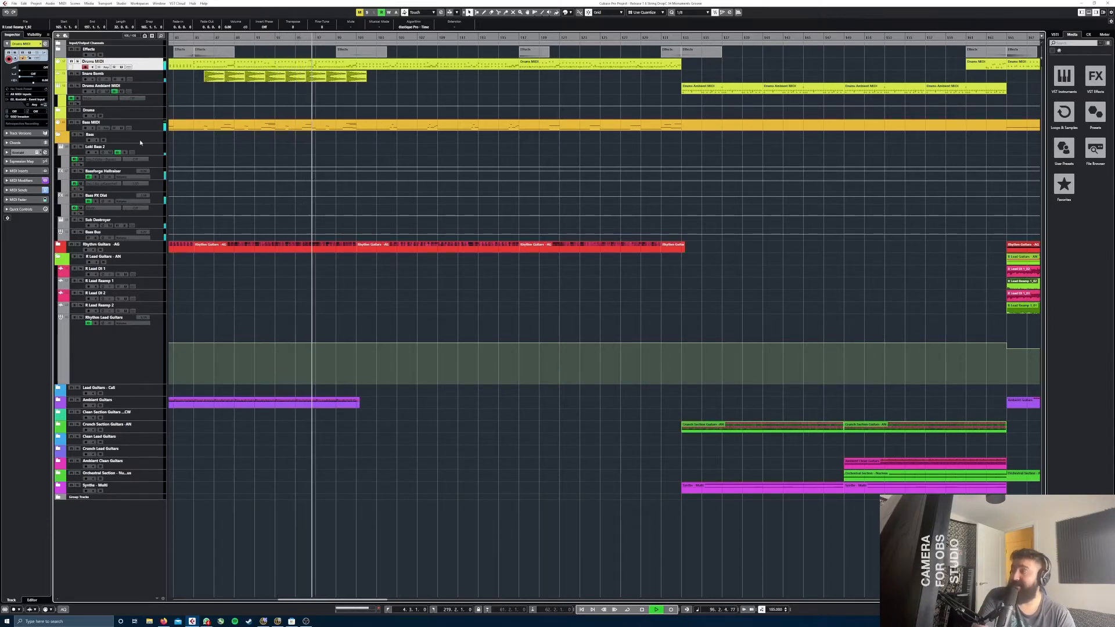
left_click(110, 152)
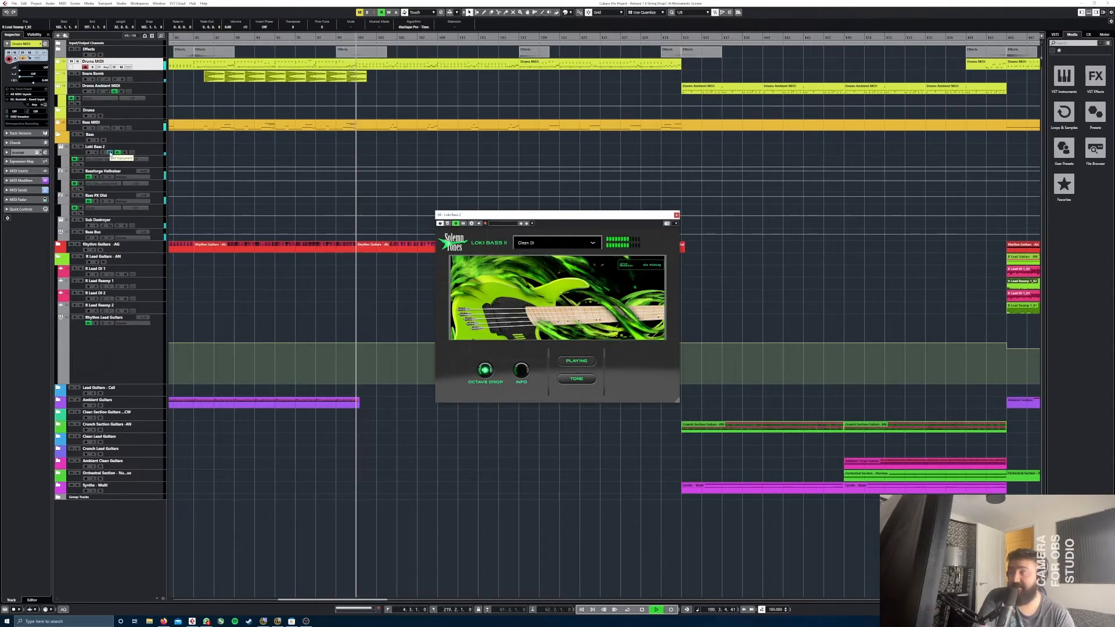
left_click(110, 152)
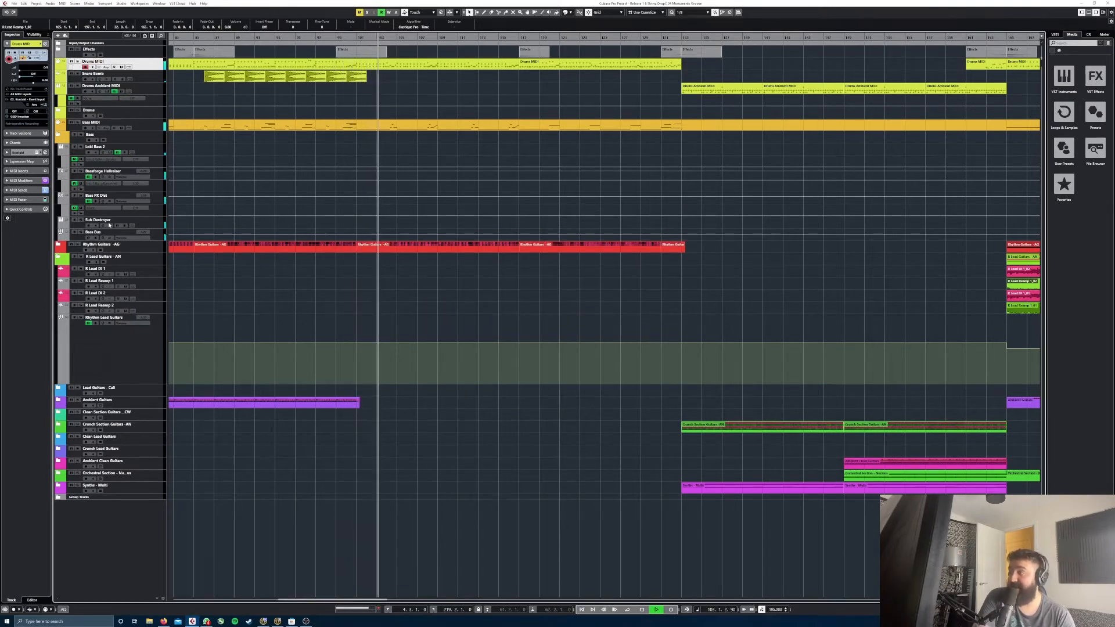
left_click(110, 226)
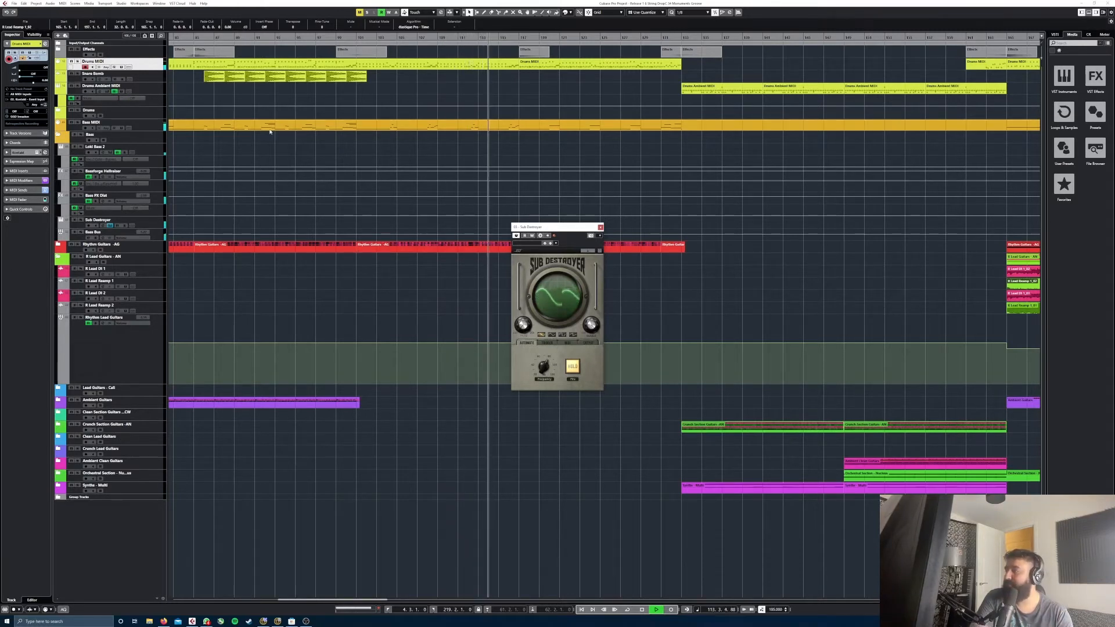
left_click(58, 134)
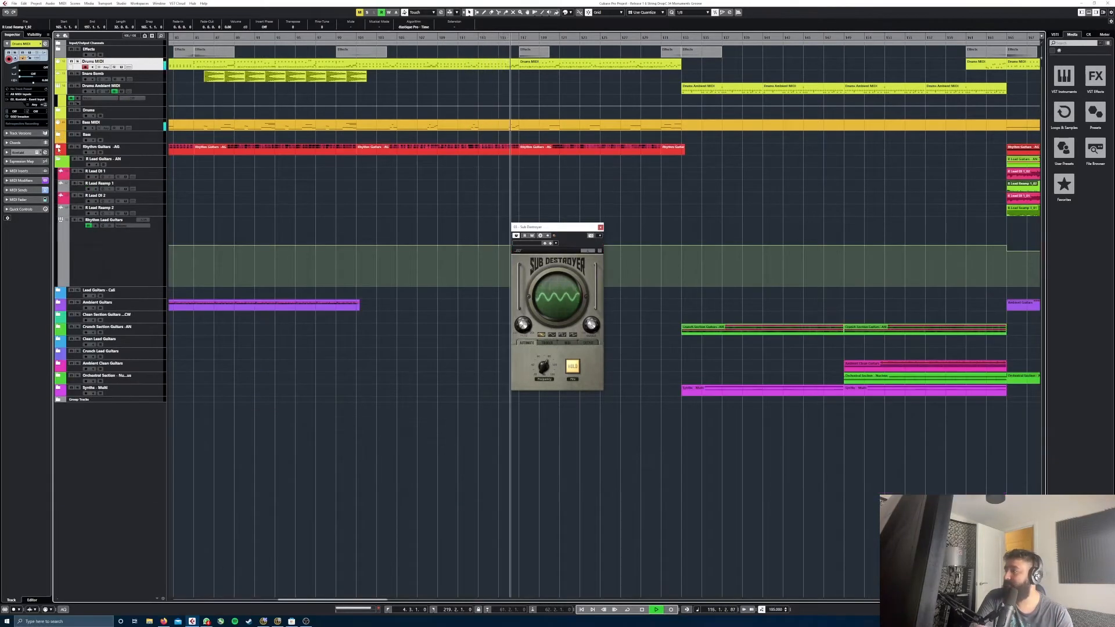
- Expand the Rhythm Guitars folder and view the equalizer, amp and cabinet pages of the Rhythm Bus's Archetype Gojira plugin, closing it when finished
left_click(58, 147)
left_click(121, 251)
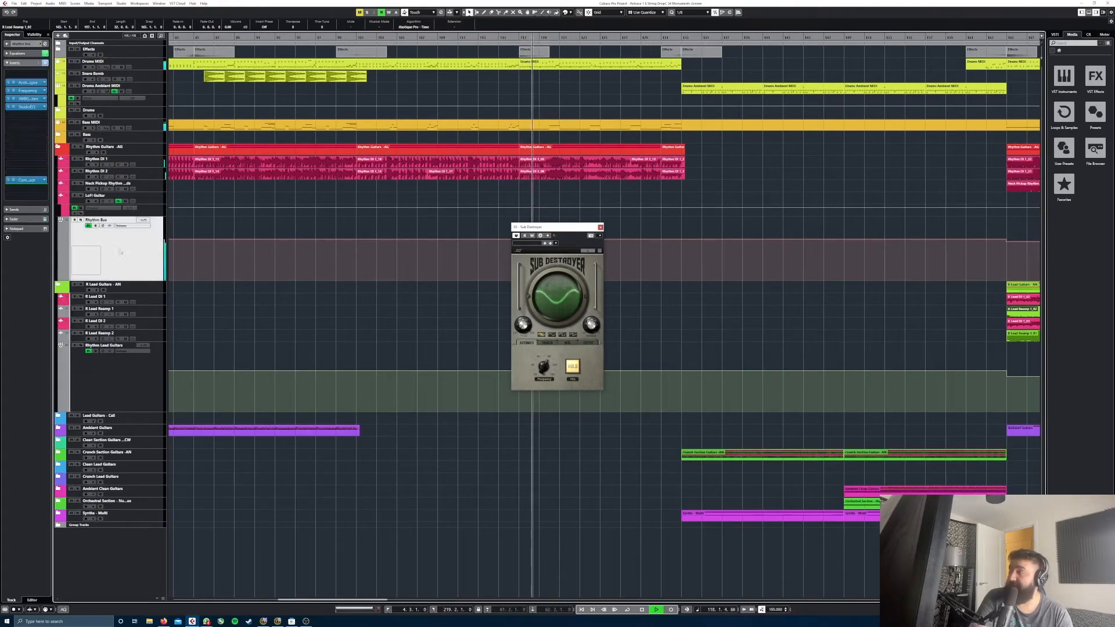
left_click(12, 83)
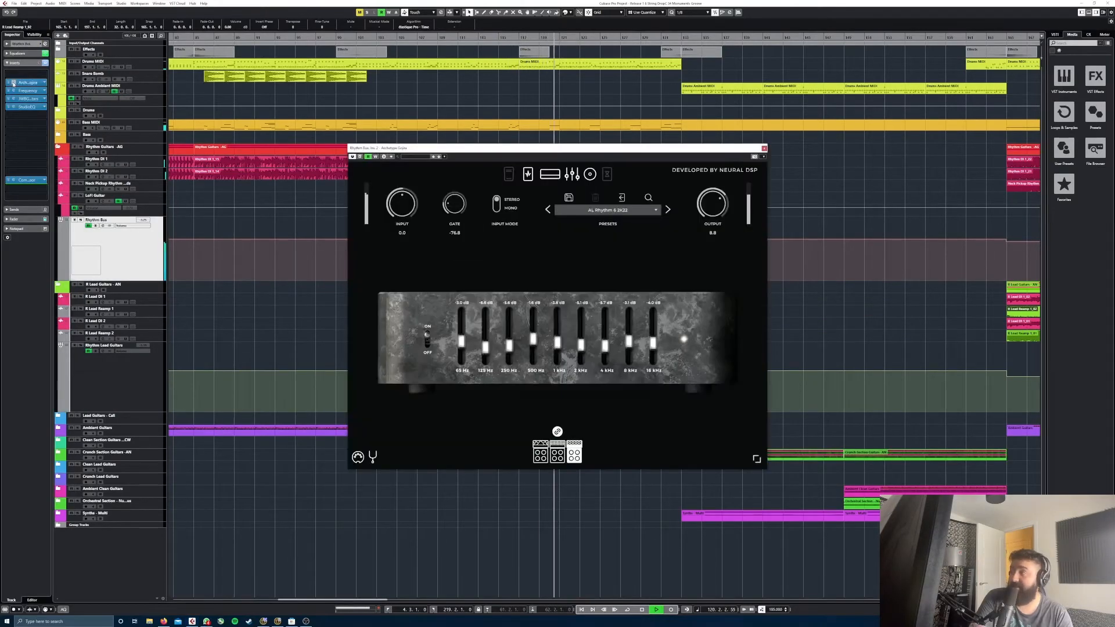
left_click(550, 175)
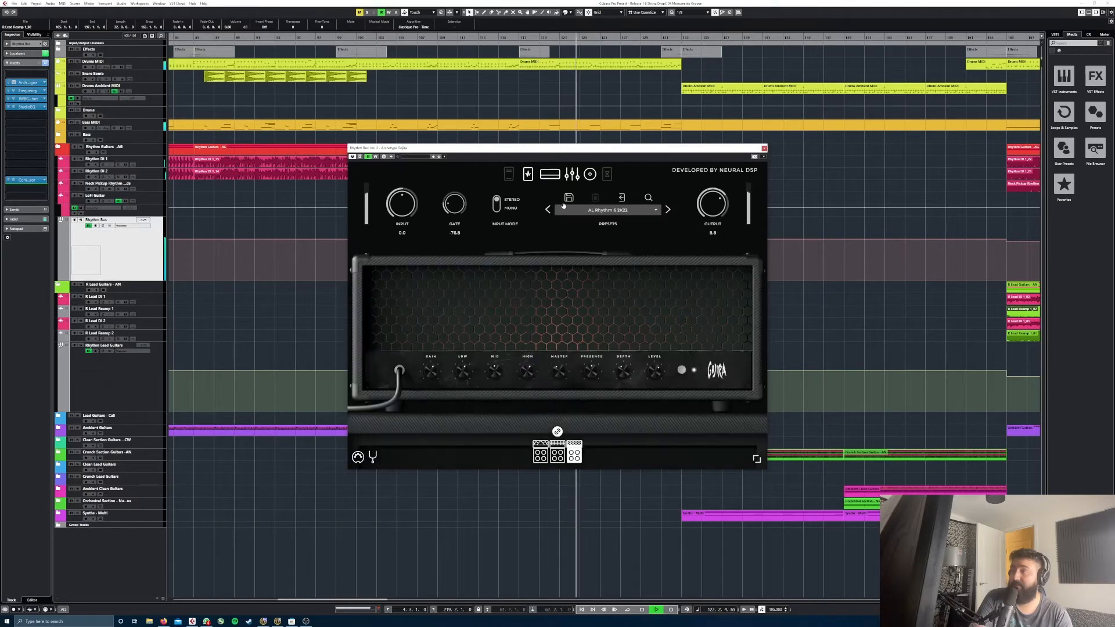
left_click(587, 178)
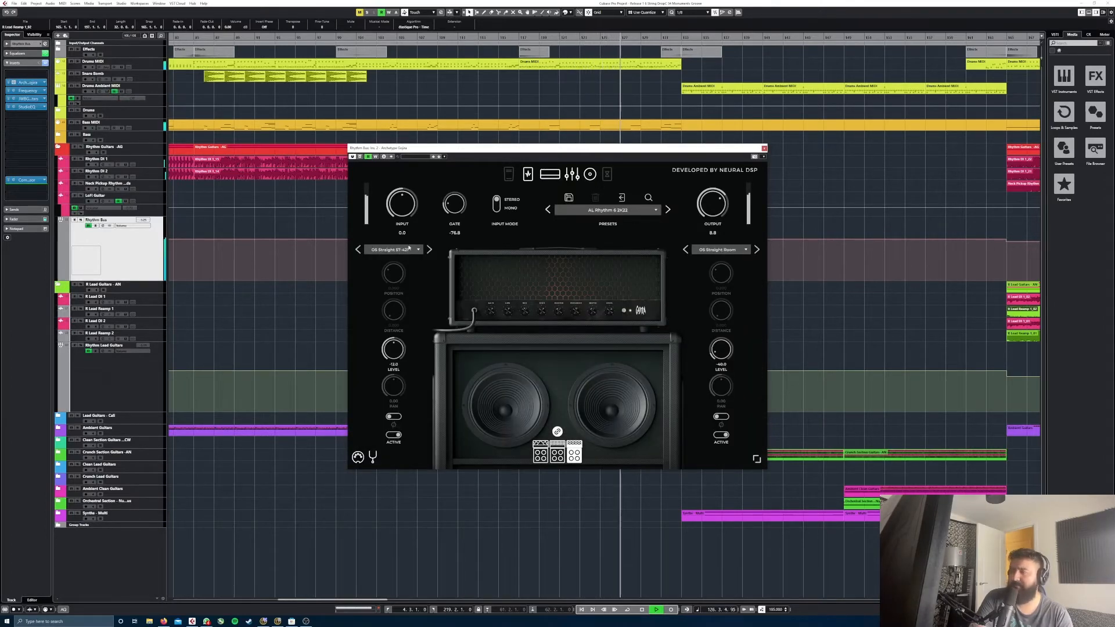
left_click(764, 148)
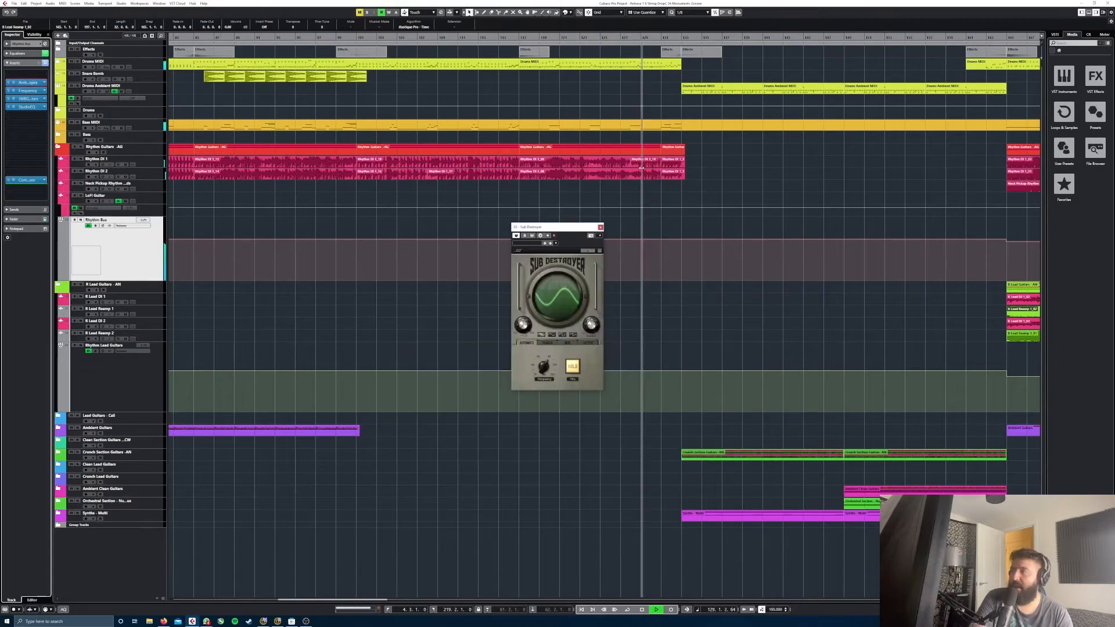
- Review the Rhythm Guitars tracks and Rhythm Bus, collapse their folder, and briefly expand the Input/Output Channels folder
left_click(145, 152)
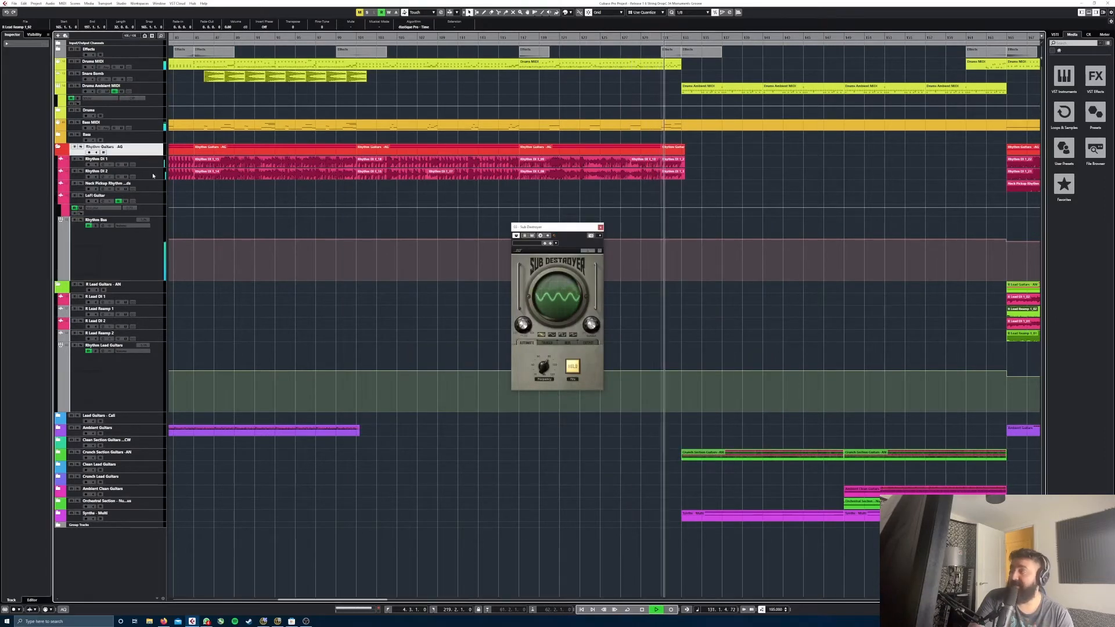
left_click(145, 246)
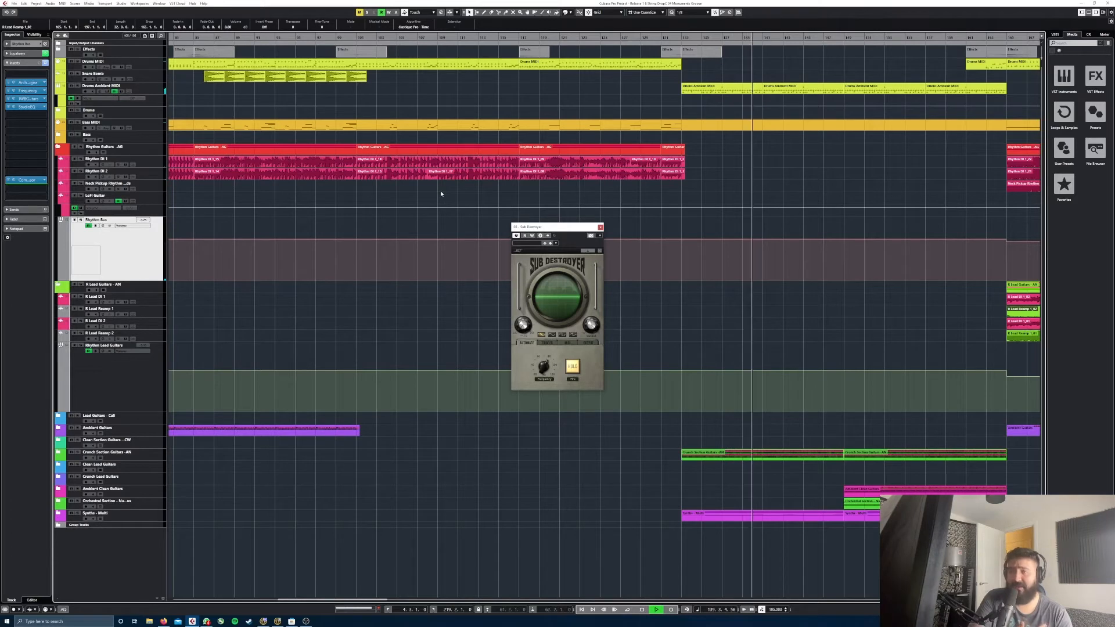
scroll(435, 192, "left", 10)
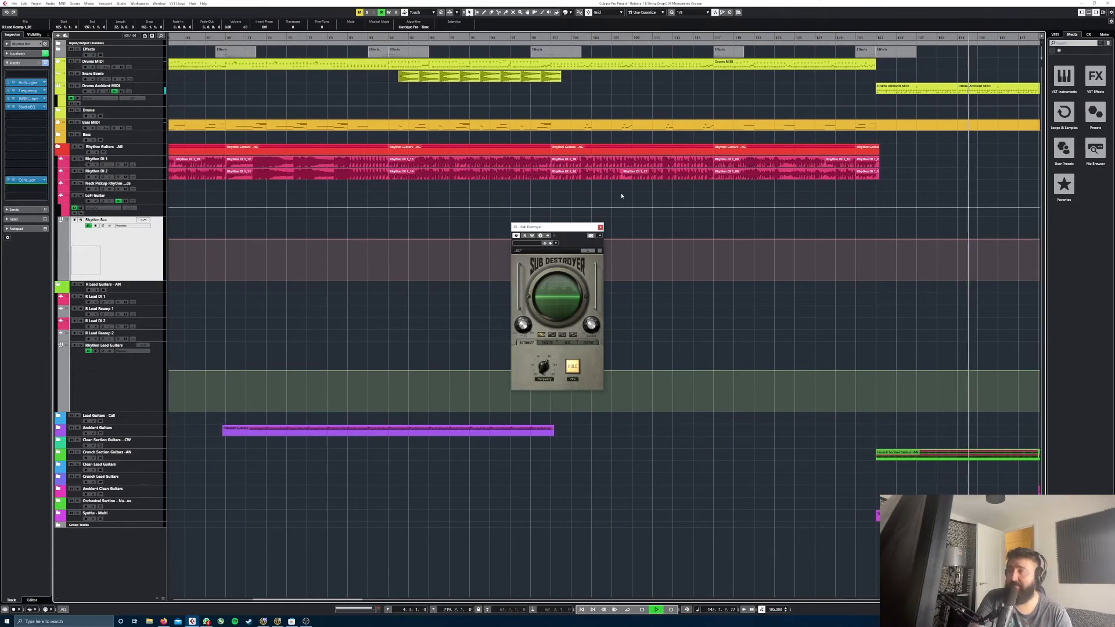
left_click(119, 144)
left_click(58, 147)
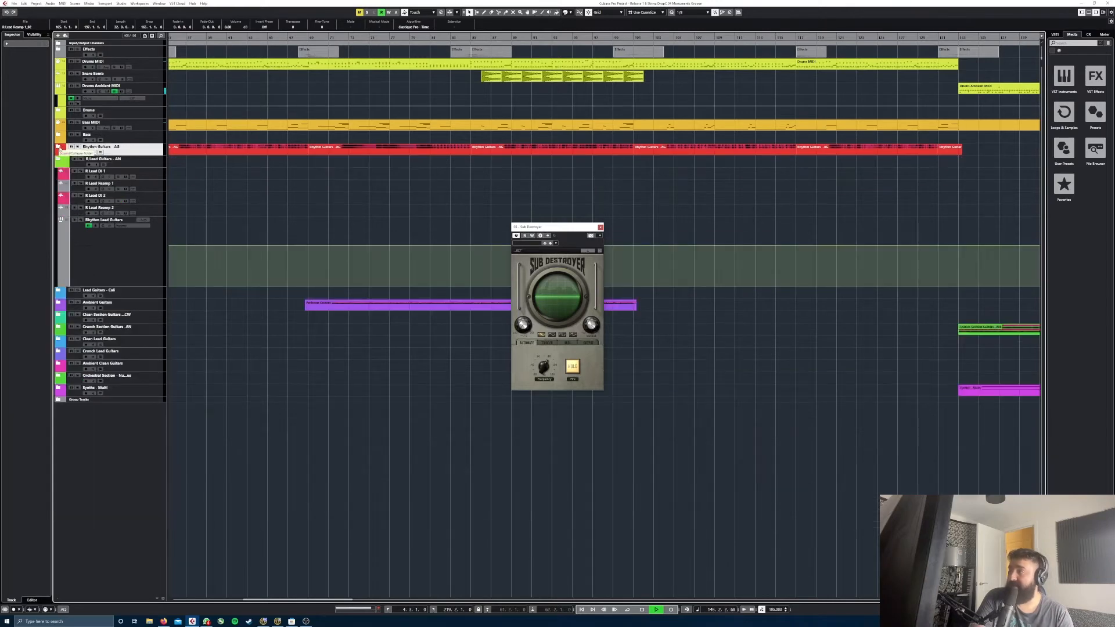
left_click(58, 43)
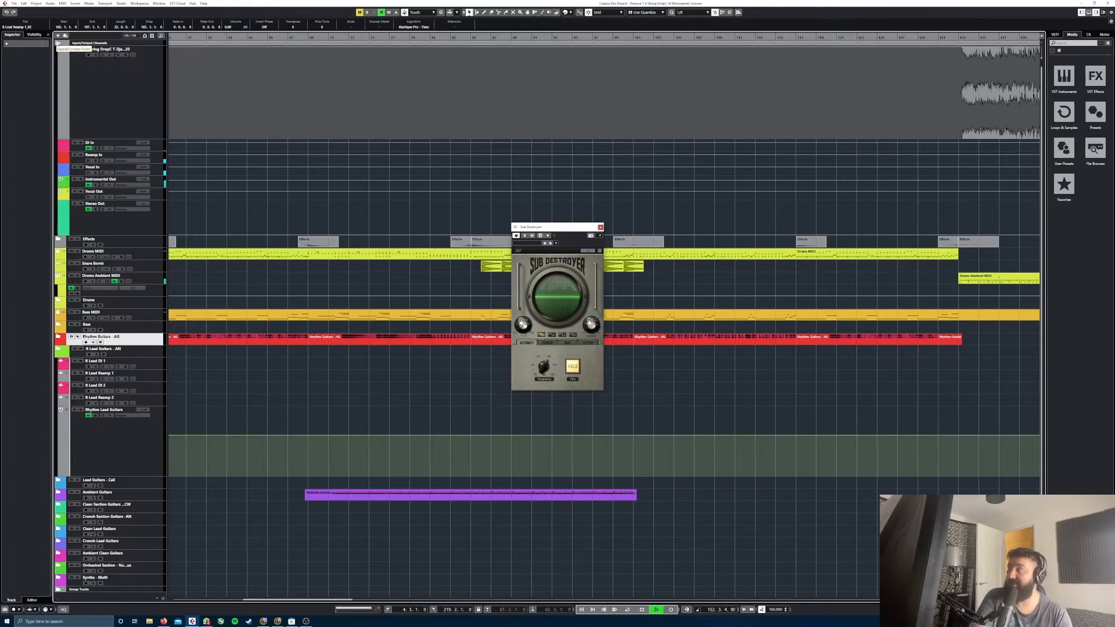
left_click(58, 43)
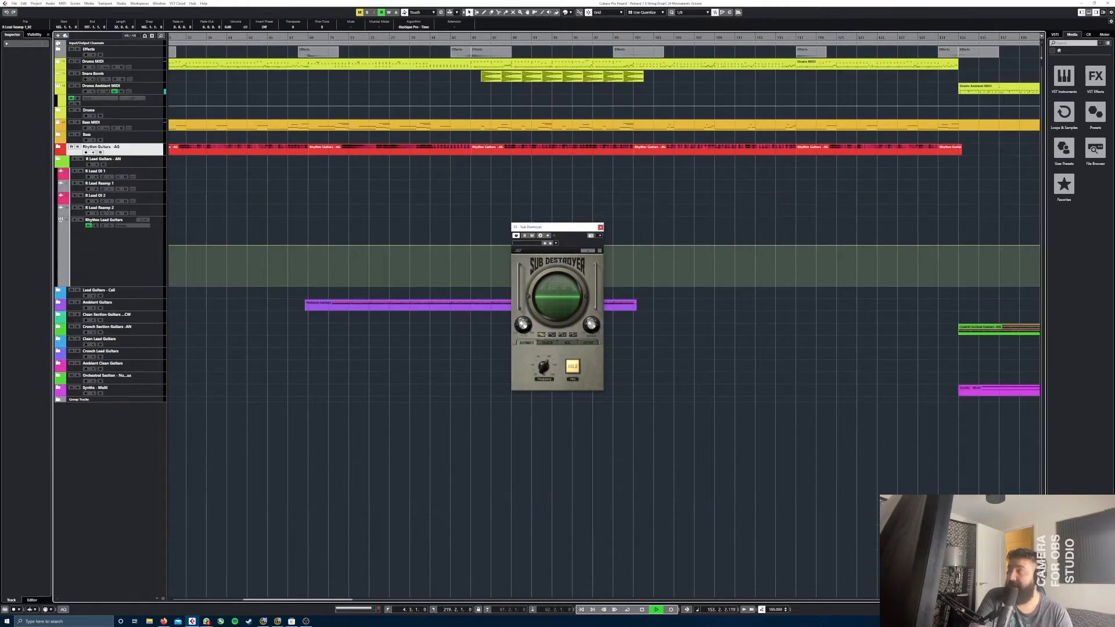
- Play the rhythm lead section near the end of the song, review the R Lead Guitars tracks, and collapse their folder
left_click(149, 164)
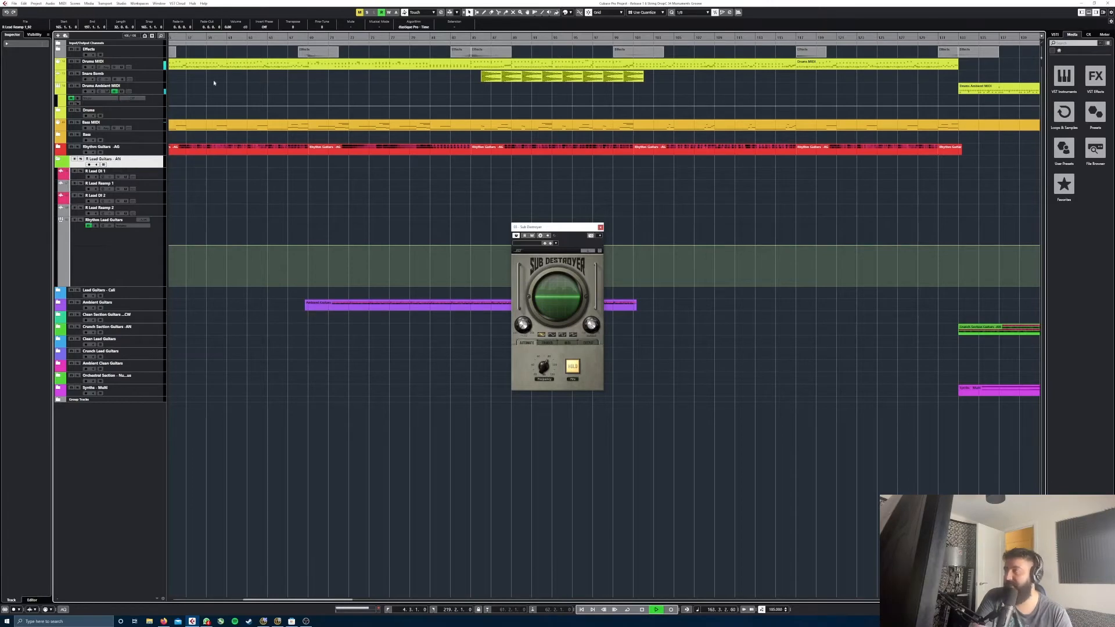
scroll(222, 37, "down", 6)
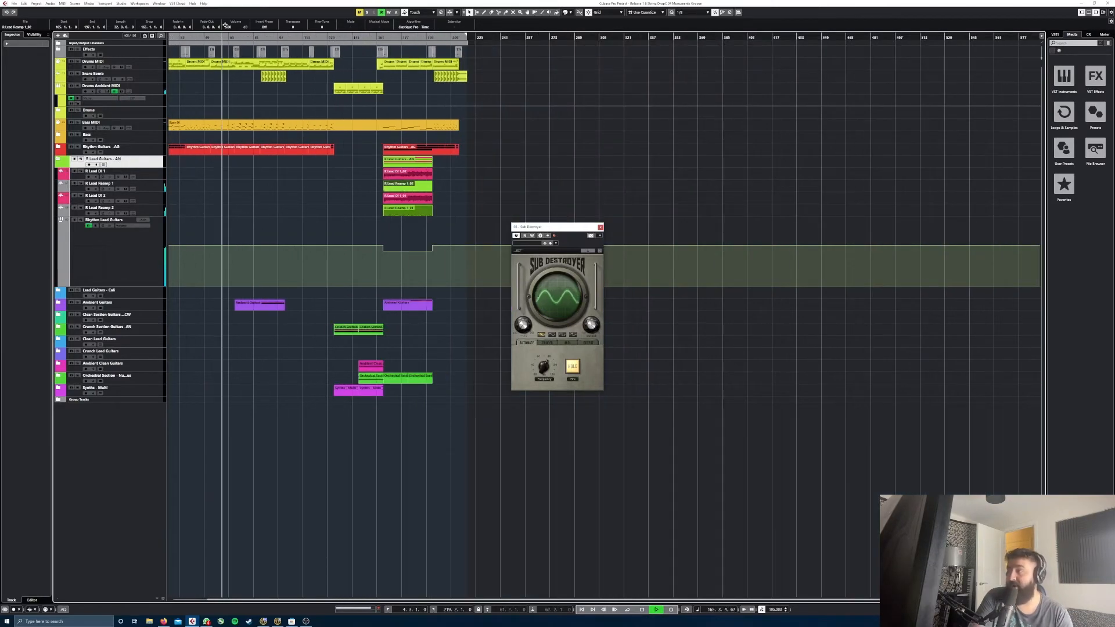
scroll(367, 42, "up", 6)
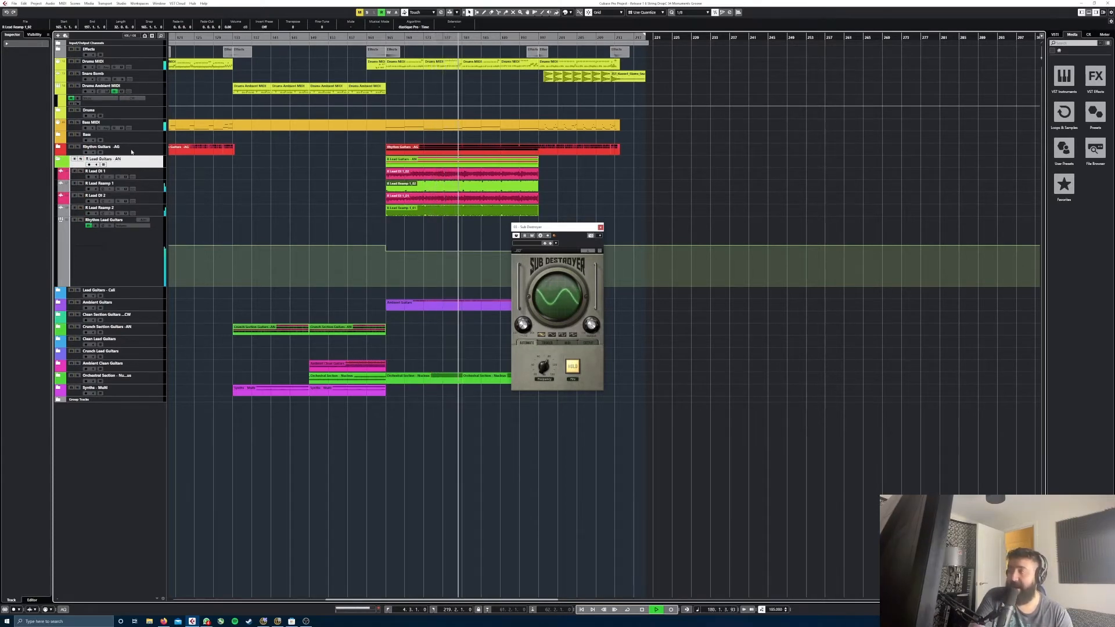
left_click(132, 151)
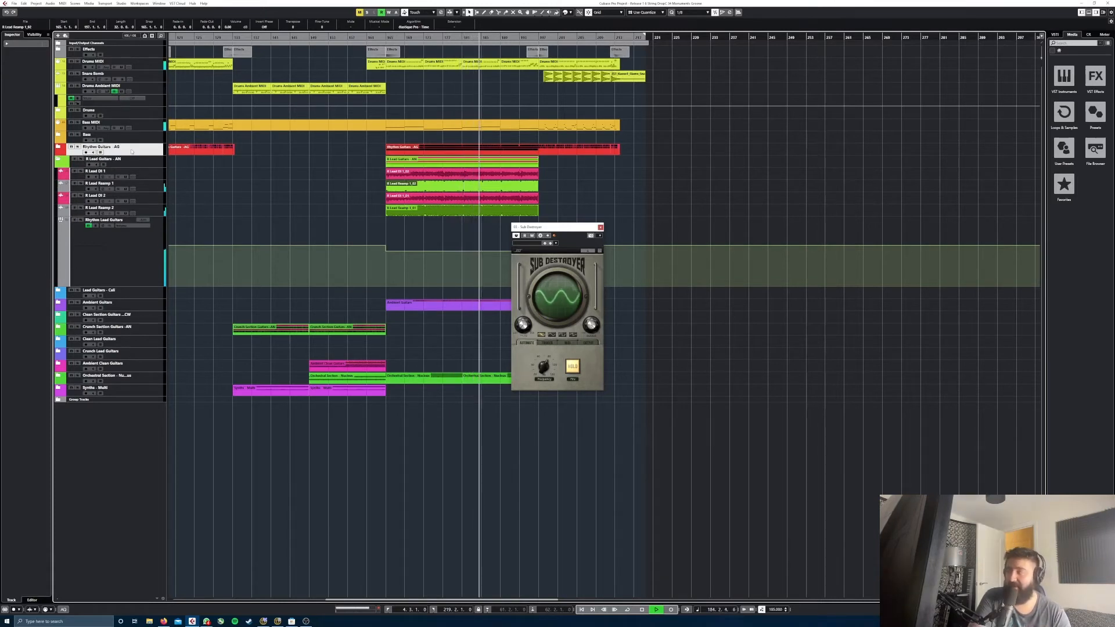
left_click(133, 163)
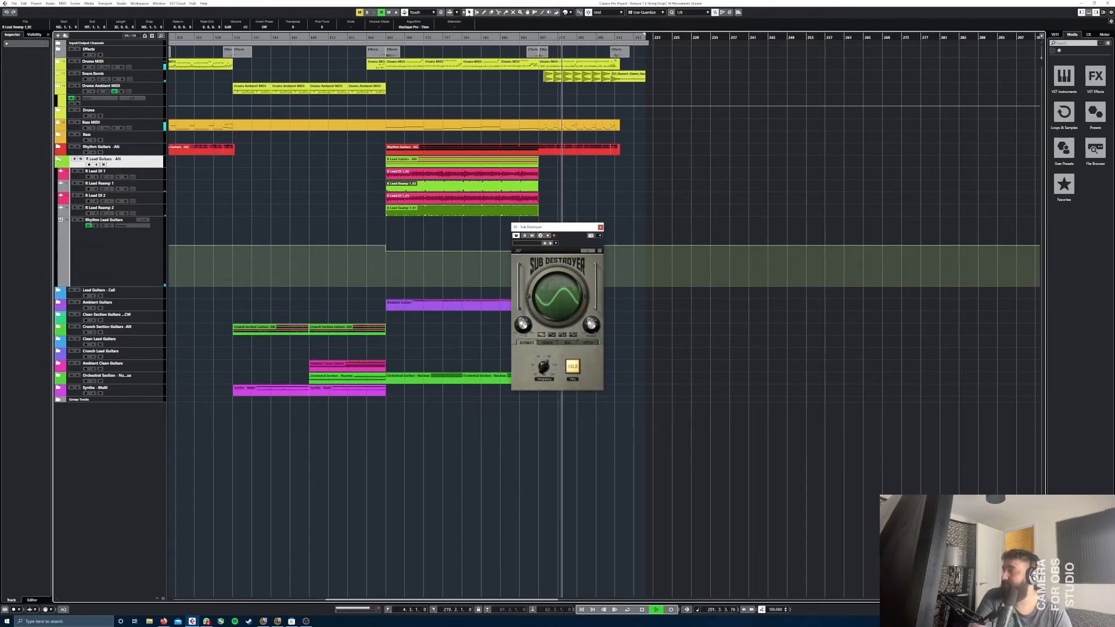
left_click(74, 158)
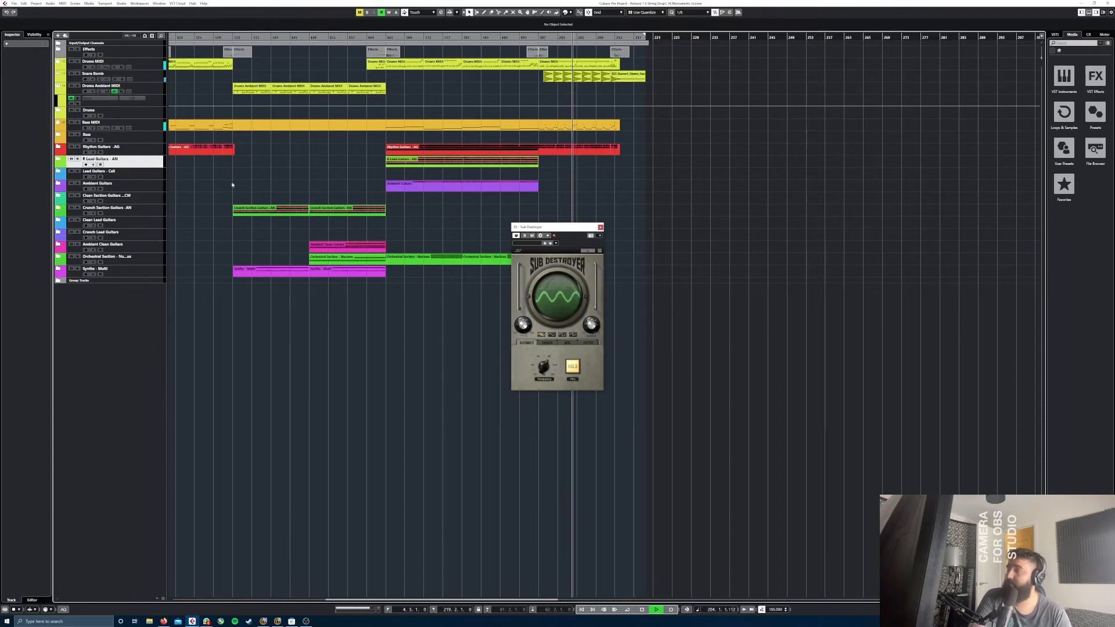
- Expand the Ambient Guitars folder and open the Archetype Nolly insert on the Post Rock Lead track
left_click(59, 183)
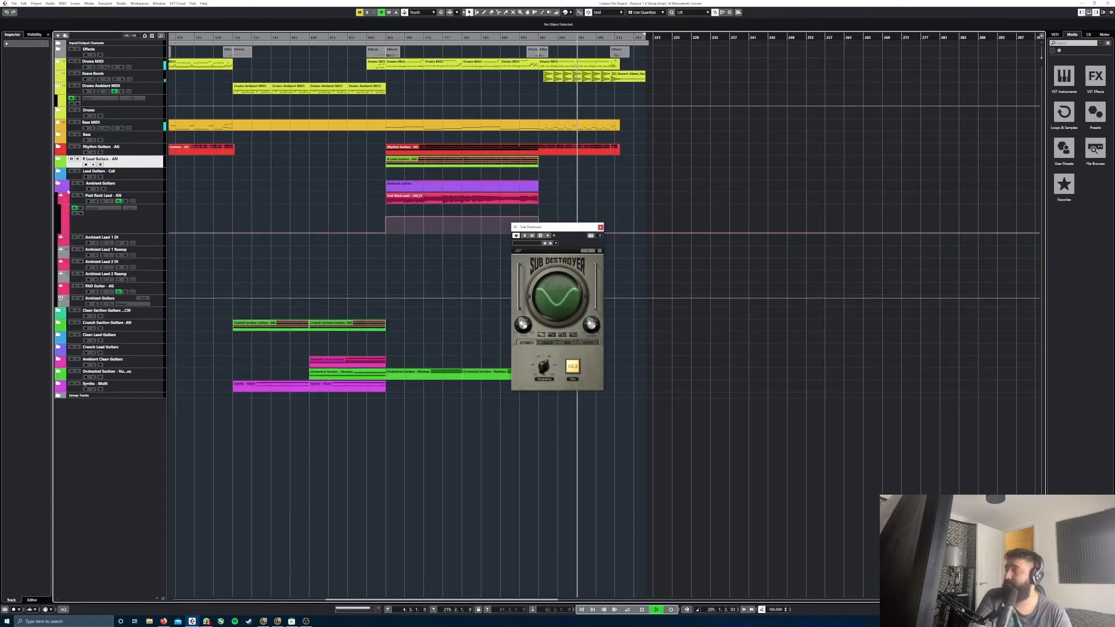
left_click(150, 198)
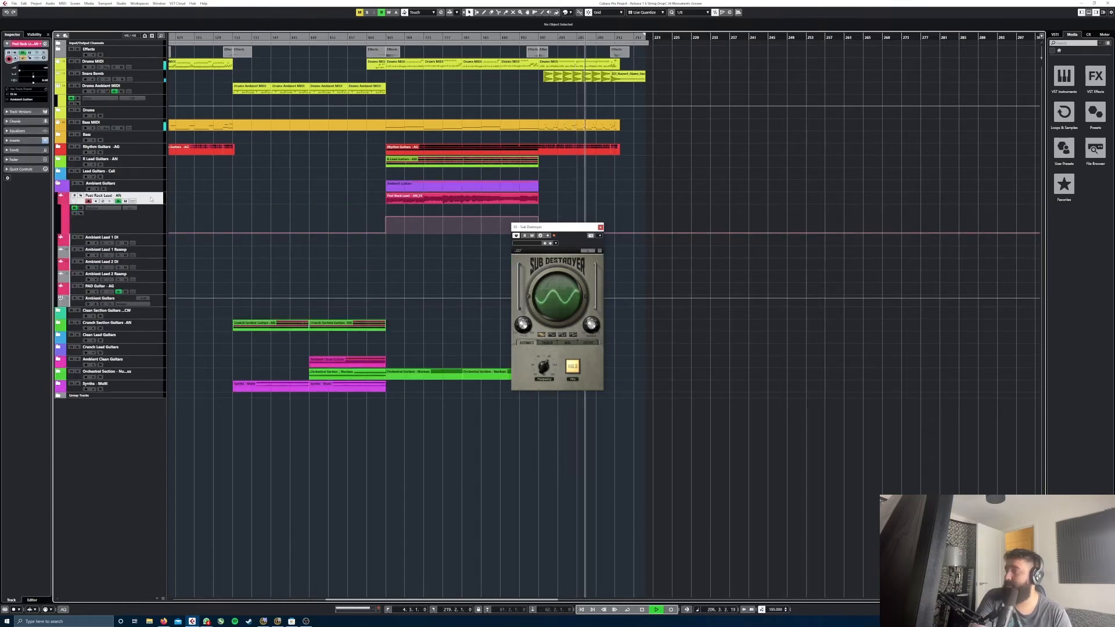
left_click(28, 141)
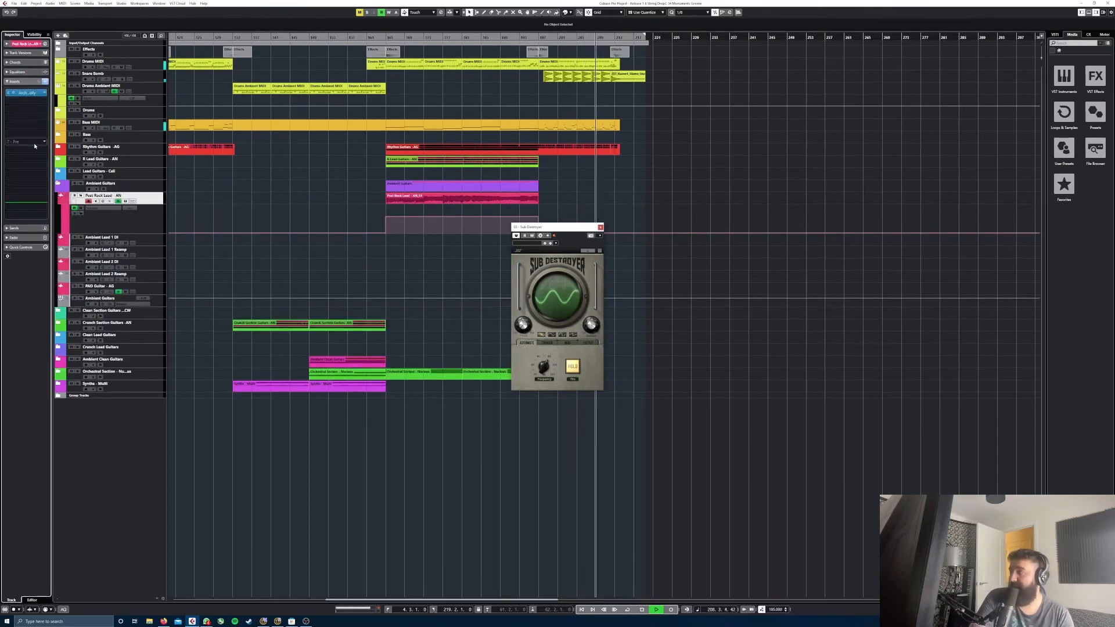
left_click(23, 93)
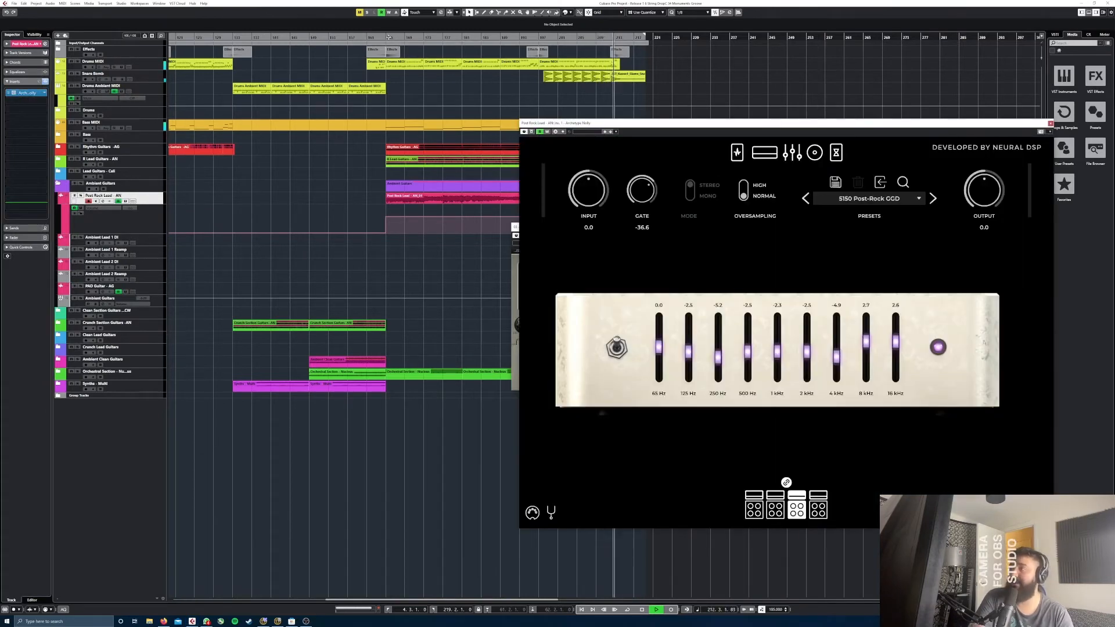
- Audition the Post Rock Lead part from the start of its section, view the plugin's pedal page, and close the plugin
scroll(388, 37, "up", 4)
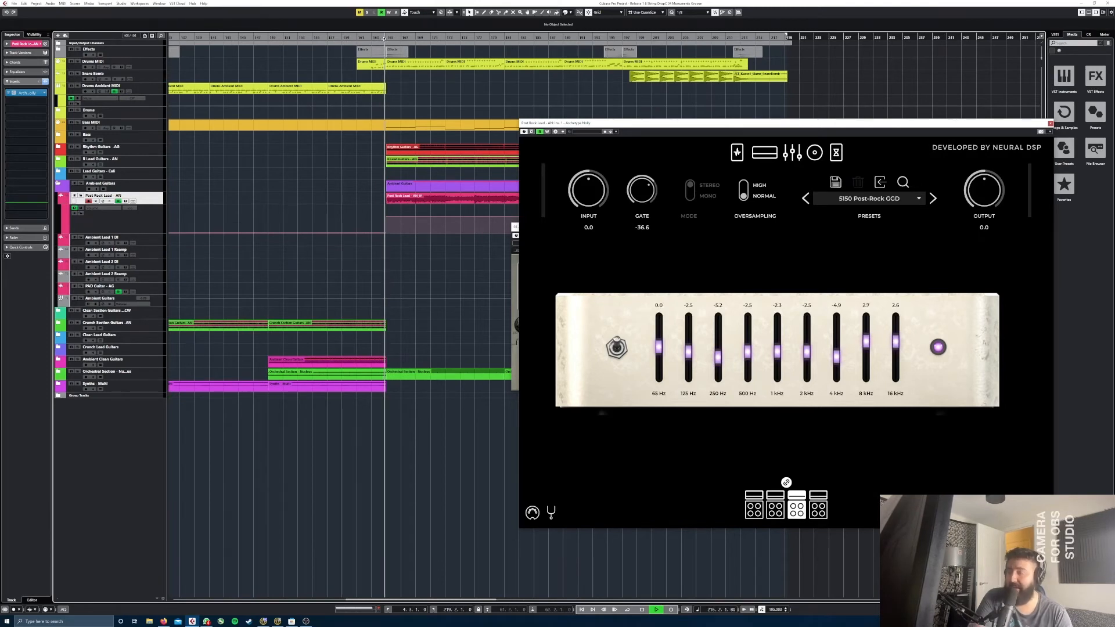
scroll(383, 37, "up", 2)
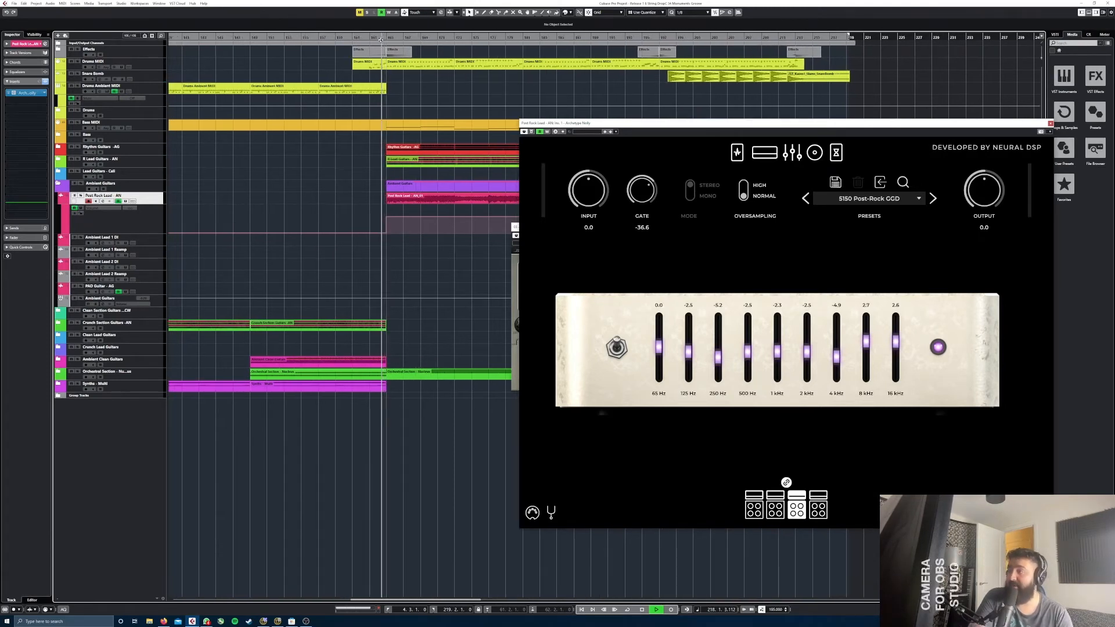
left_click(737, 153)
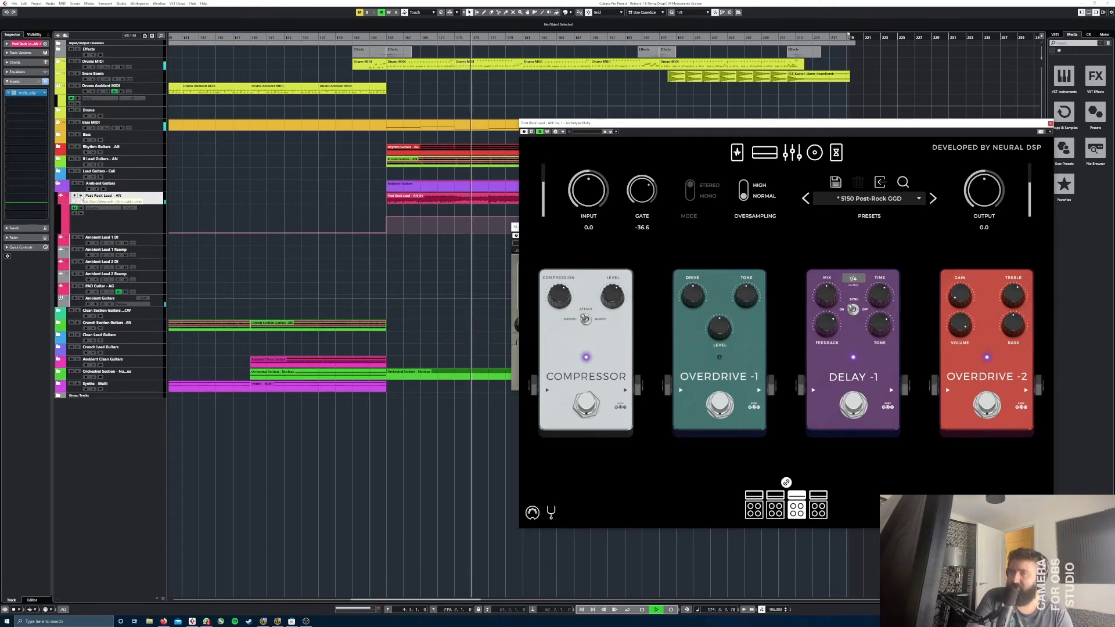
left_click(81, 196)
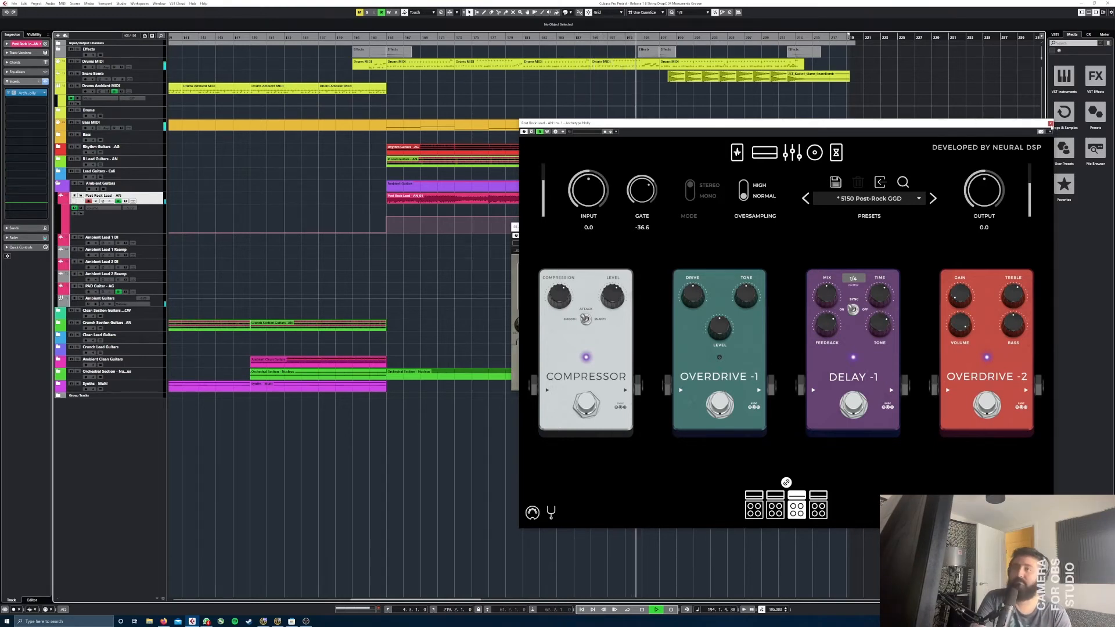
left_click(1051, 123)
- Play from the ambient drum section, audition the Crunch Section Guitars and Ambient Clean Guitars, and expand both folders
left_click_drag(251, 38, 340, 30)
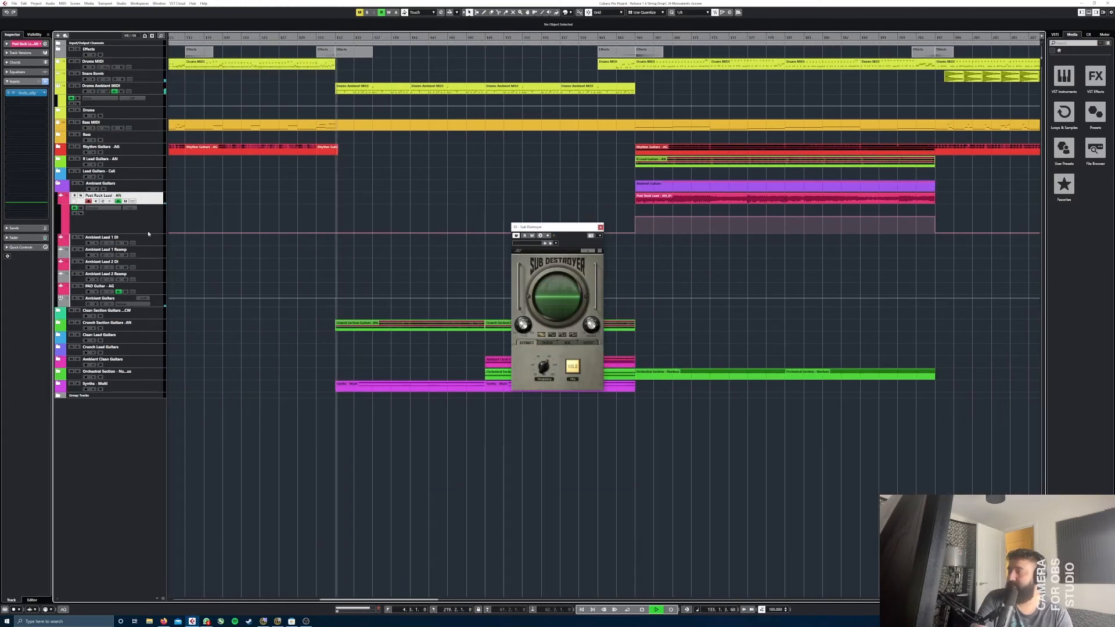
left_click(76, 325)
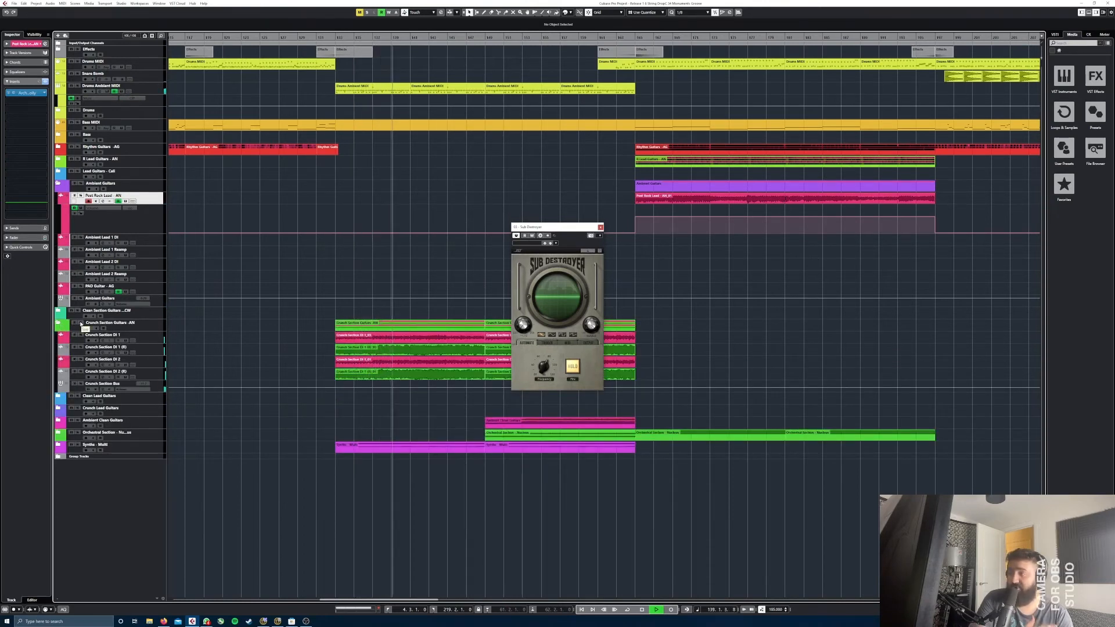
left_click(81, 323)
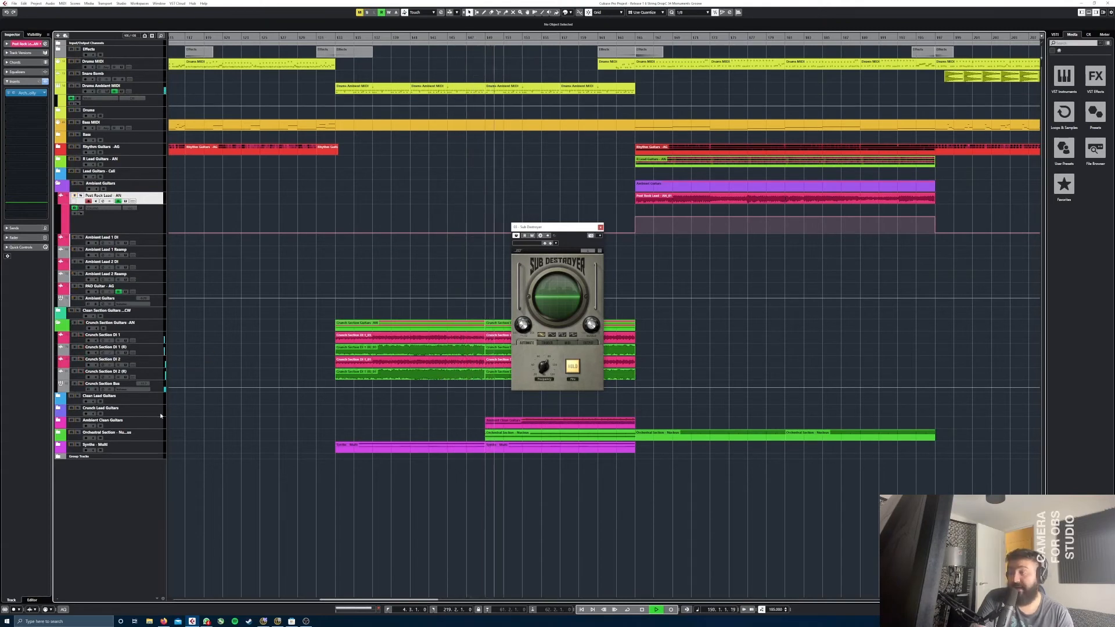
left_click(78, 421)
left_click(58, 421)
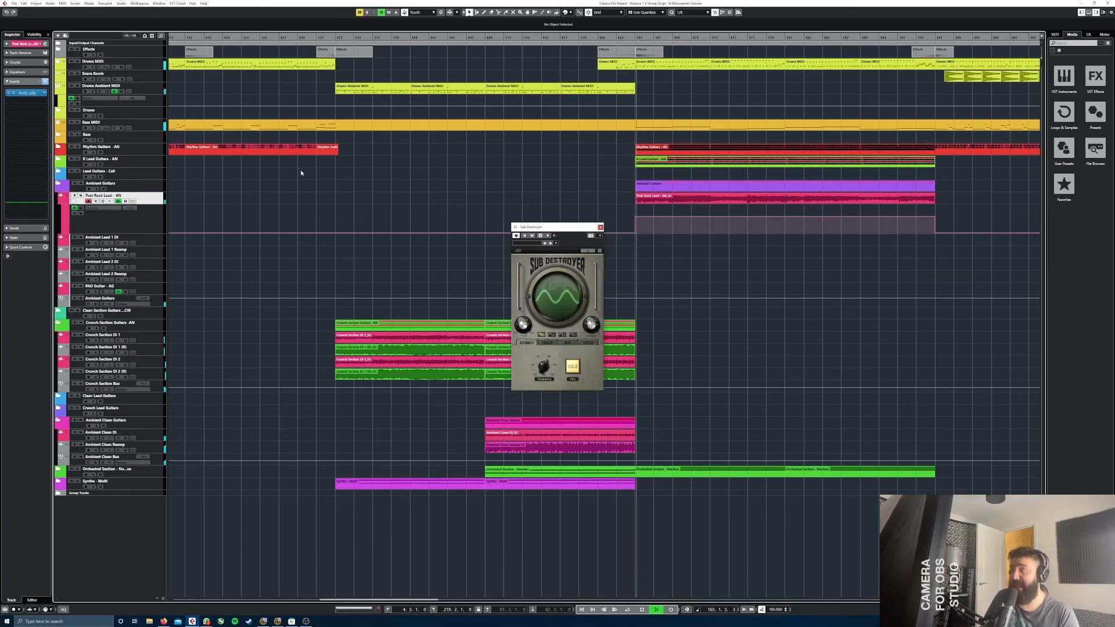
- Play from the start of the ambient section and solo the Drums Ambient MIDI track and the Crunch Section Guitars folder in turn
left_click_drag(335, 38, 334, 43)
scroll(334, 43, "down", 1)
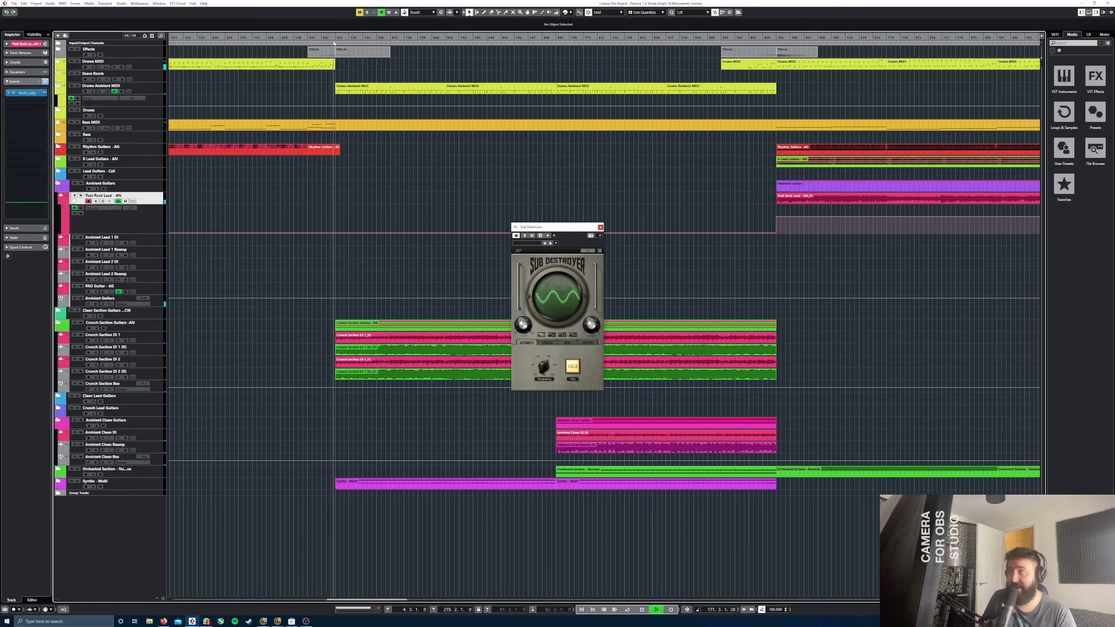
left_click(78, 85)
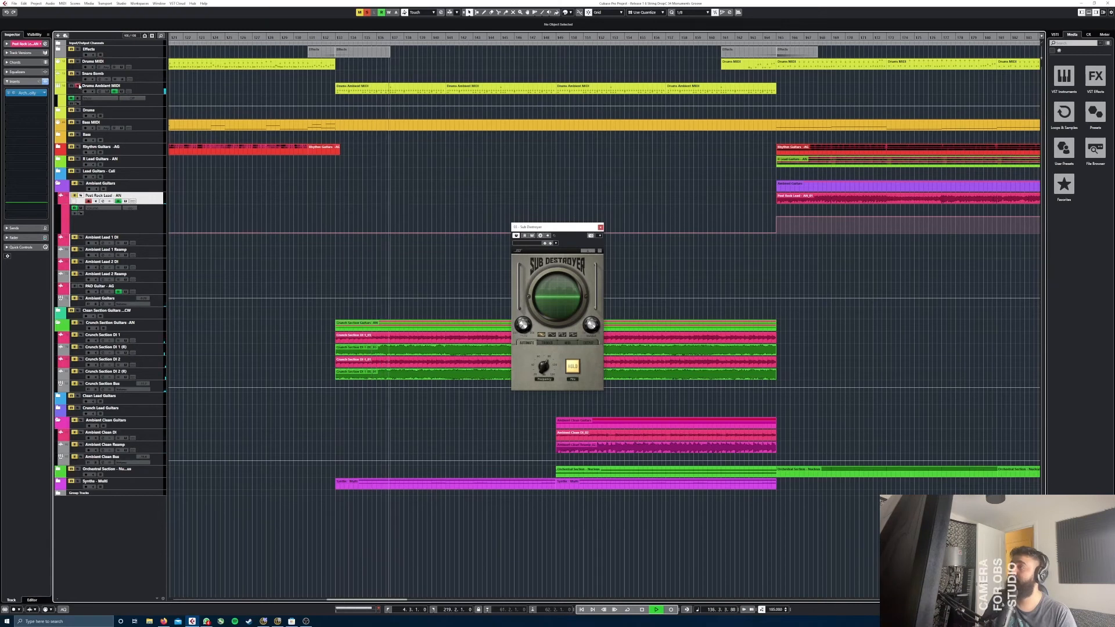
left_click(78, 86)
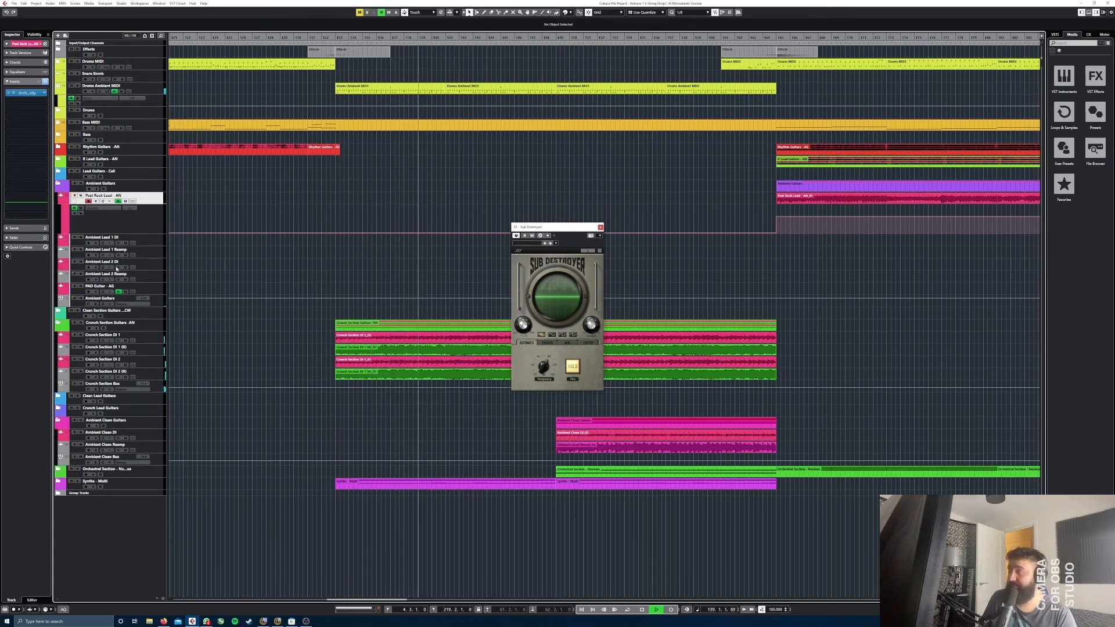
left_click(80, 323)
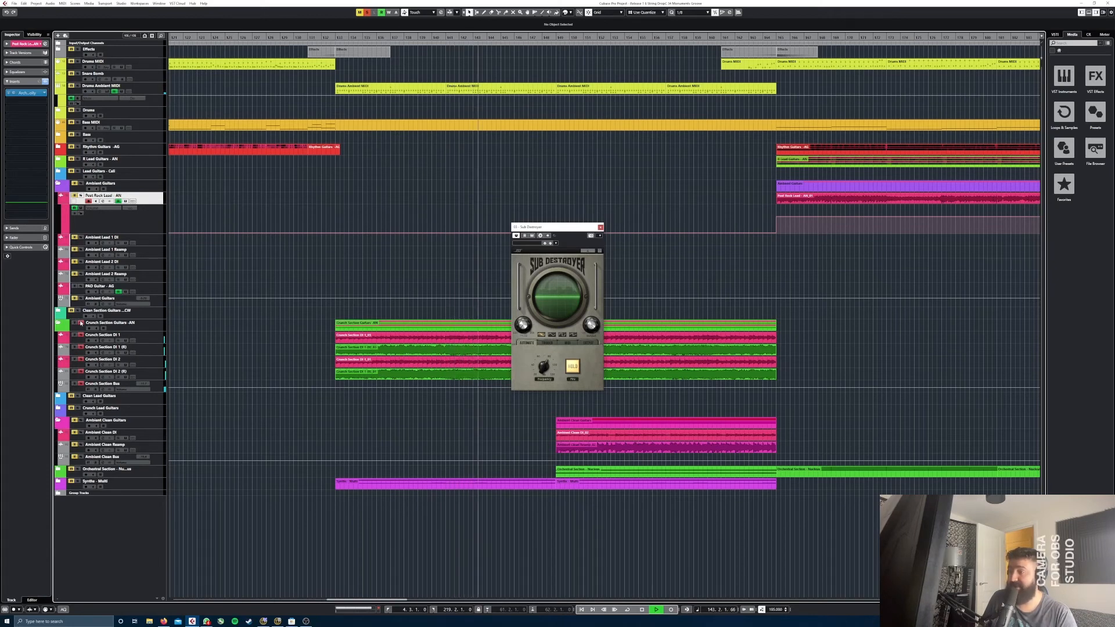
left_click(81, 323)
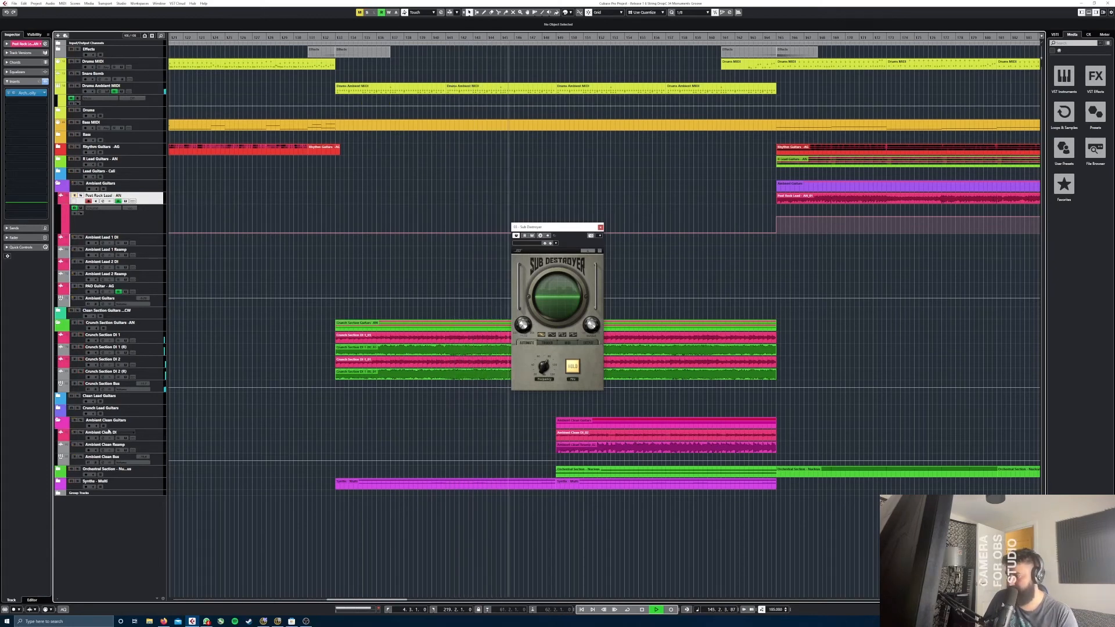
- Audition the Ambient Clean Guitars and Synths - Multi folders, and replay the ambient section from its start
left_click(81, 420)
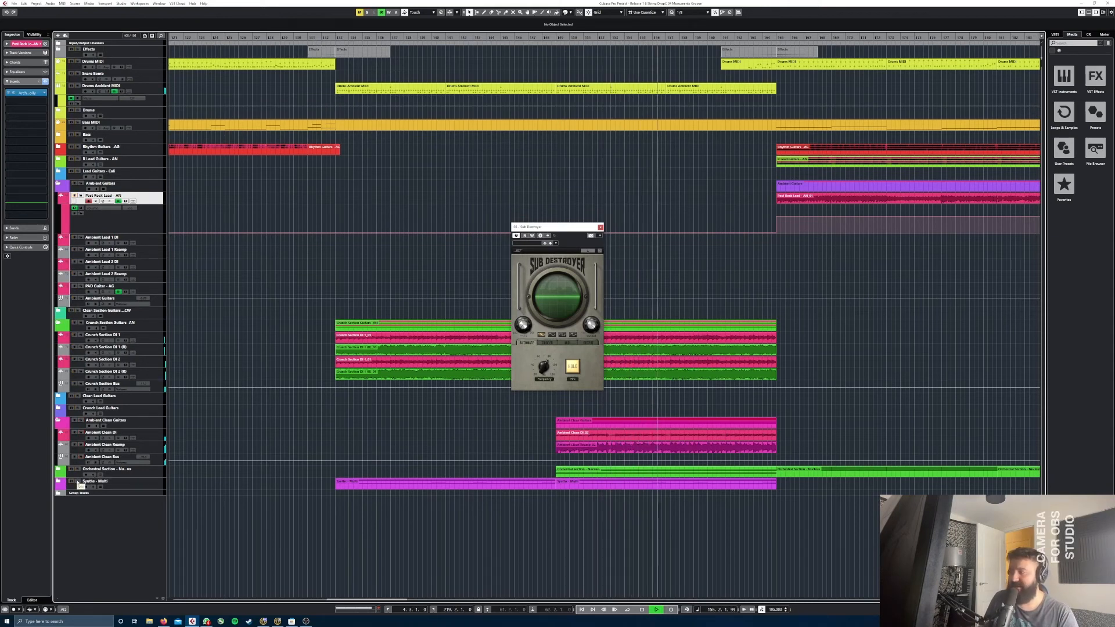
left_click(78, 483)
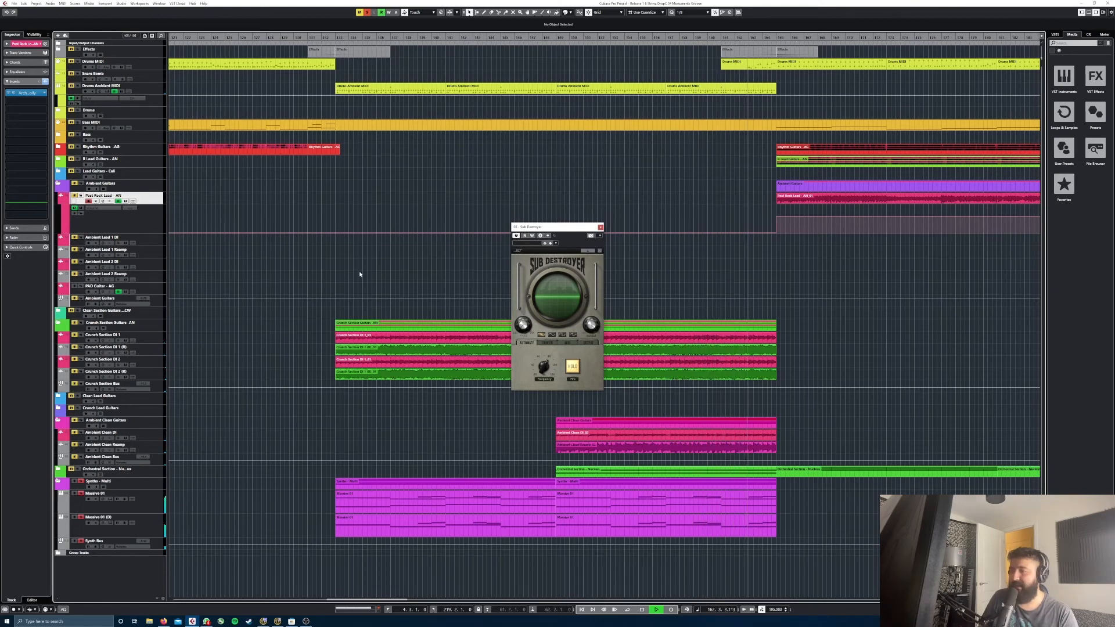
left_click(338, 36)
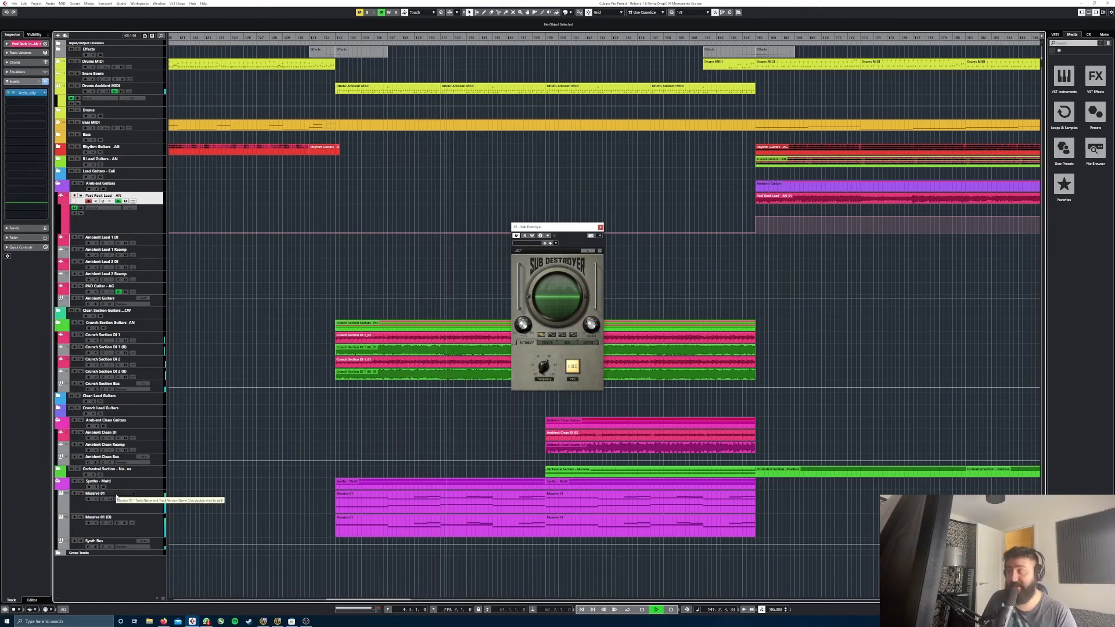
- Expand the Orchestral Section folder, view the Nucleus library's instruments in its Kontakt Player, and close Kontakt and Sub Destroyer
left_click(58, 469)
scroll(202, 476, "down", 3)
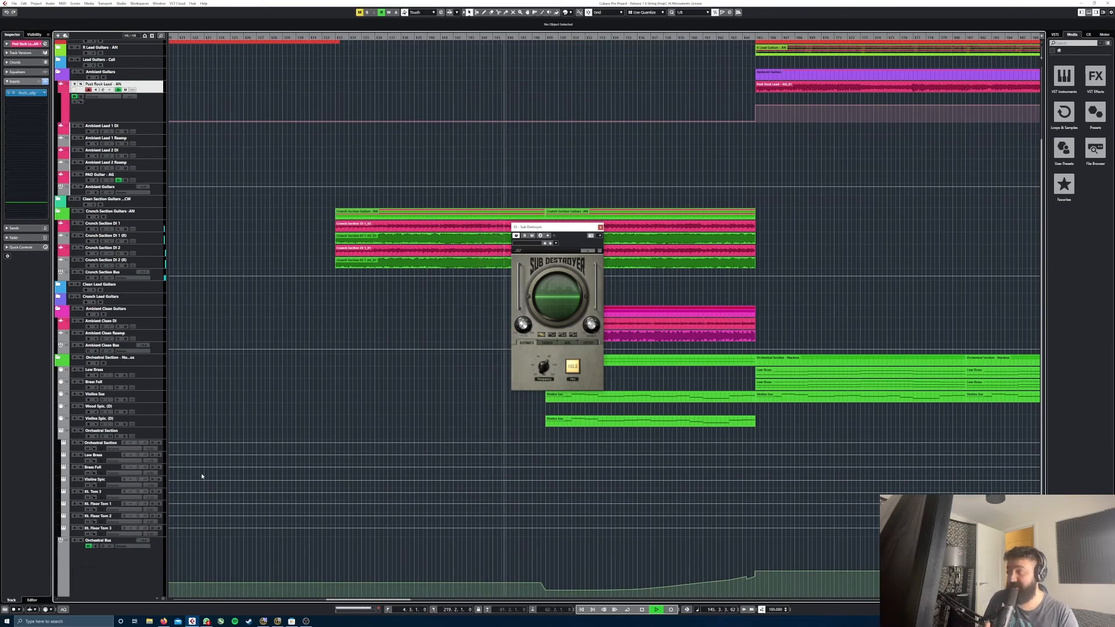
left_click(111, 437)
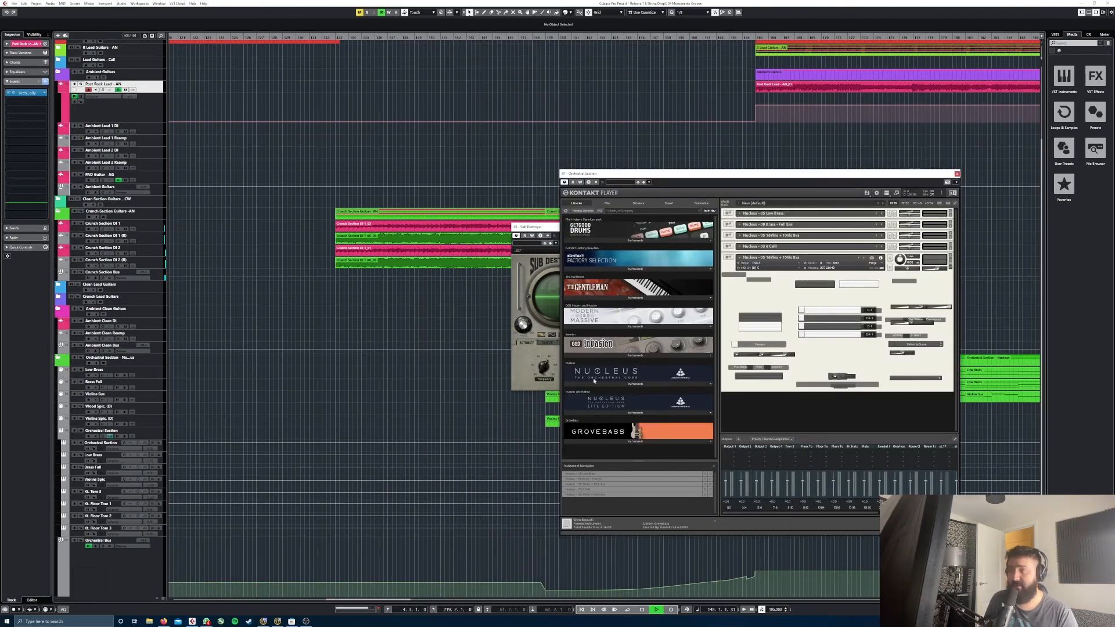
left_click(632, 382)
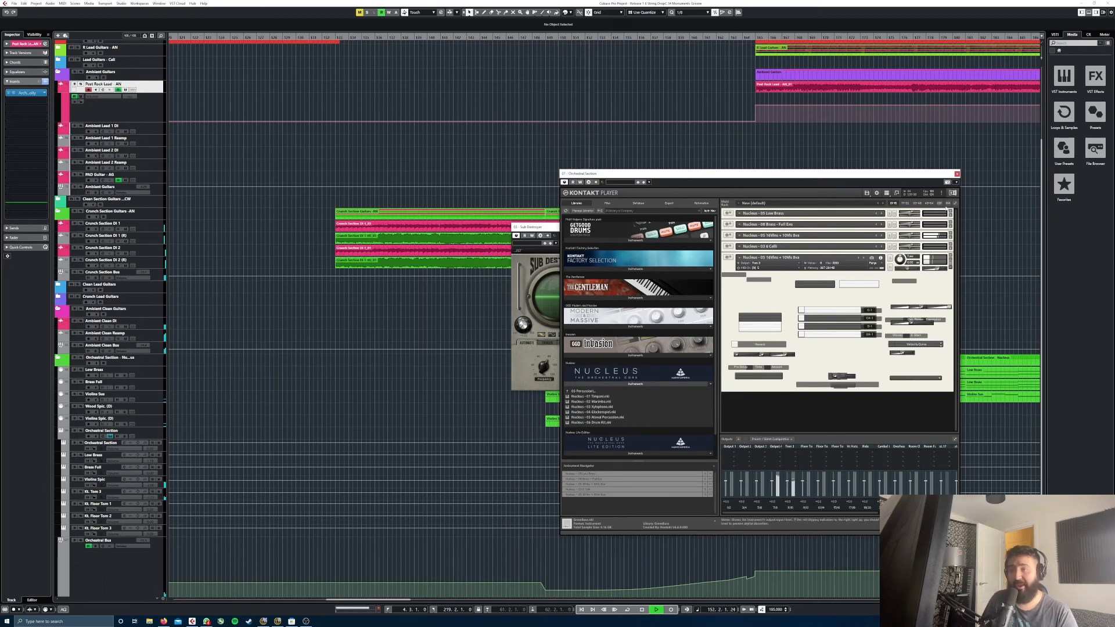
left_click(957, 173)
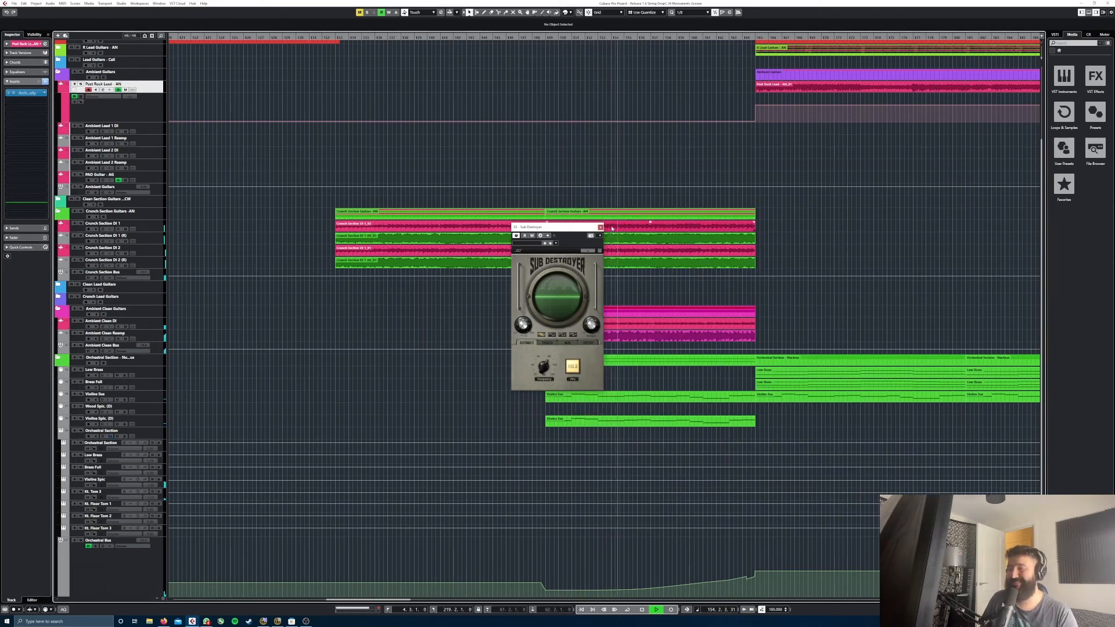
left_click(601, 227)
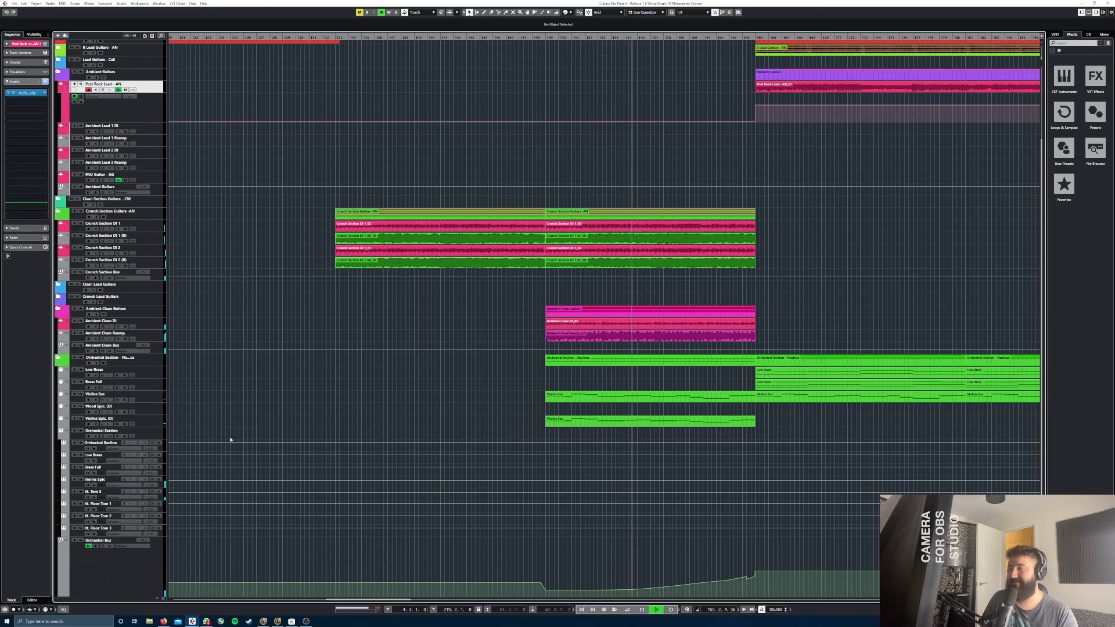
- Audition the Orchestral Section on its own through to the song's ending, and return to the beginning of the project timeline
left_click(81, 359)
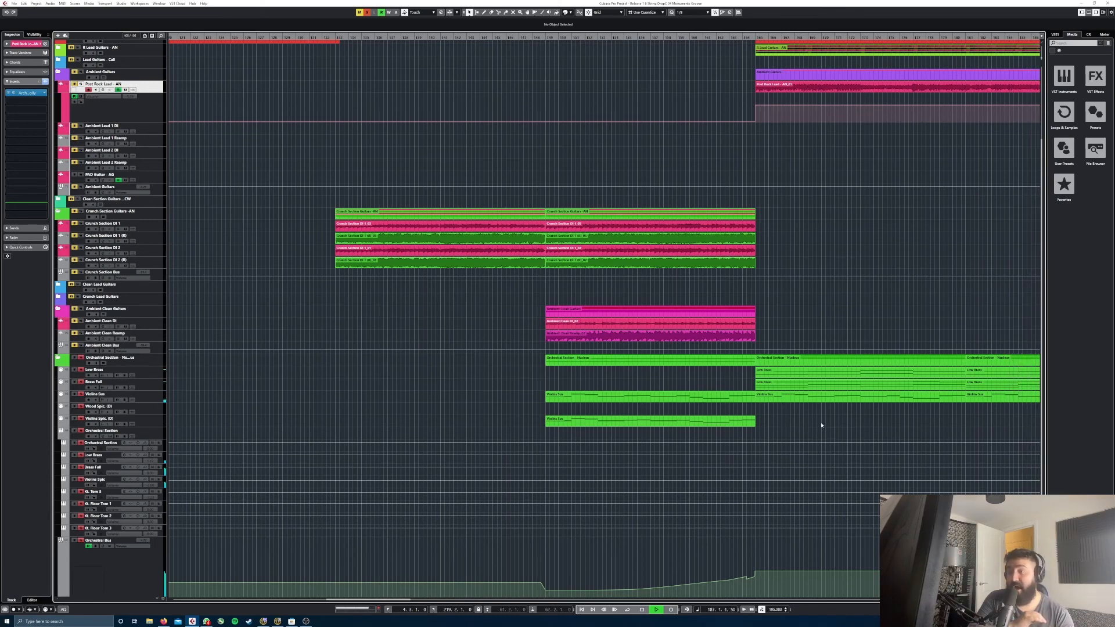
scroll(821, 423, "right", 10)
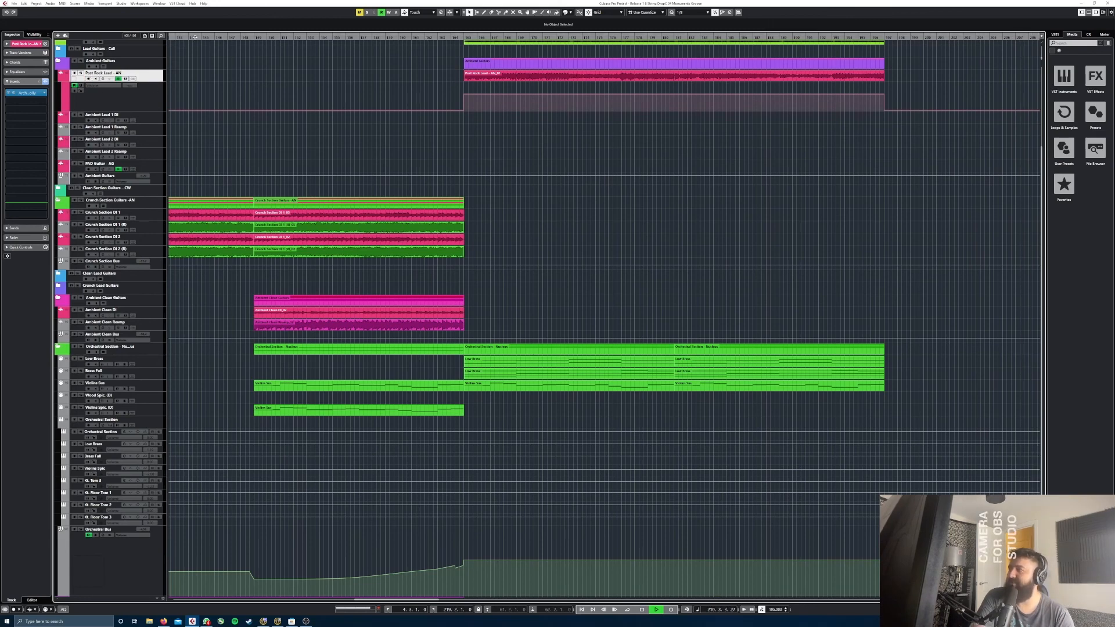
left_click_drag(195, 37, 106, 32)
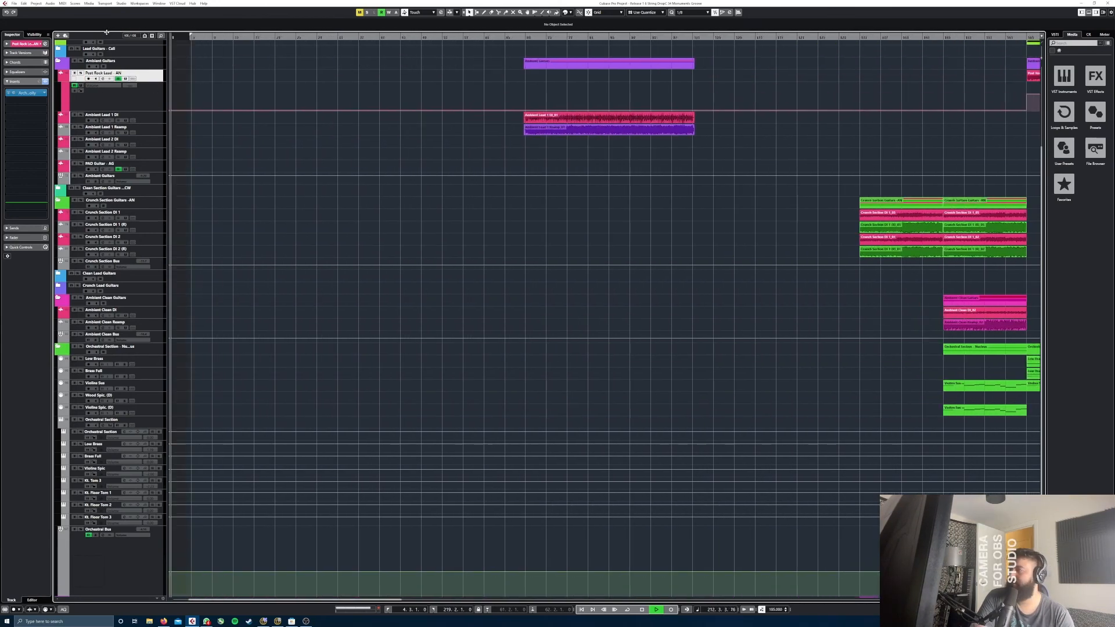